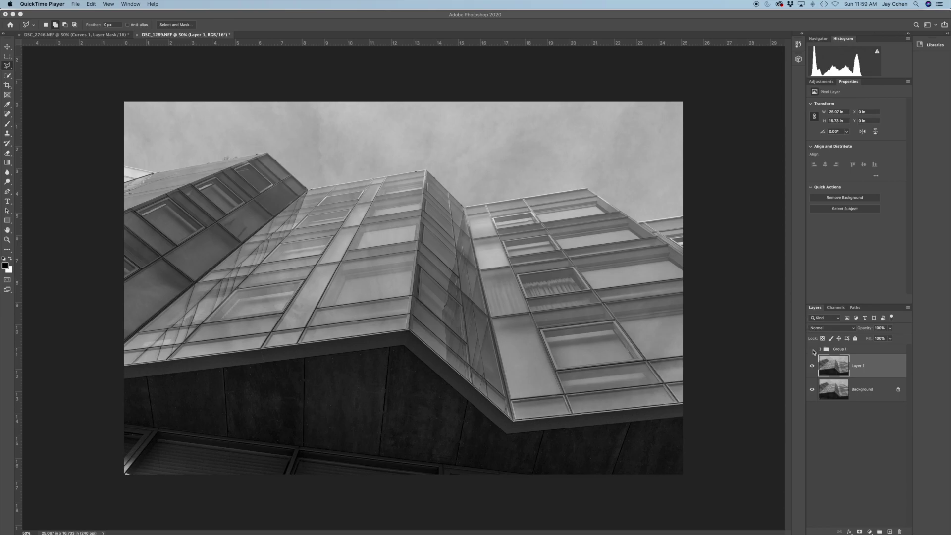
Preview the finished Group 1 edit, then zoom in on the facade's lower window panes.
{"action": "left_click", "coordinate": [813, 350]}
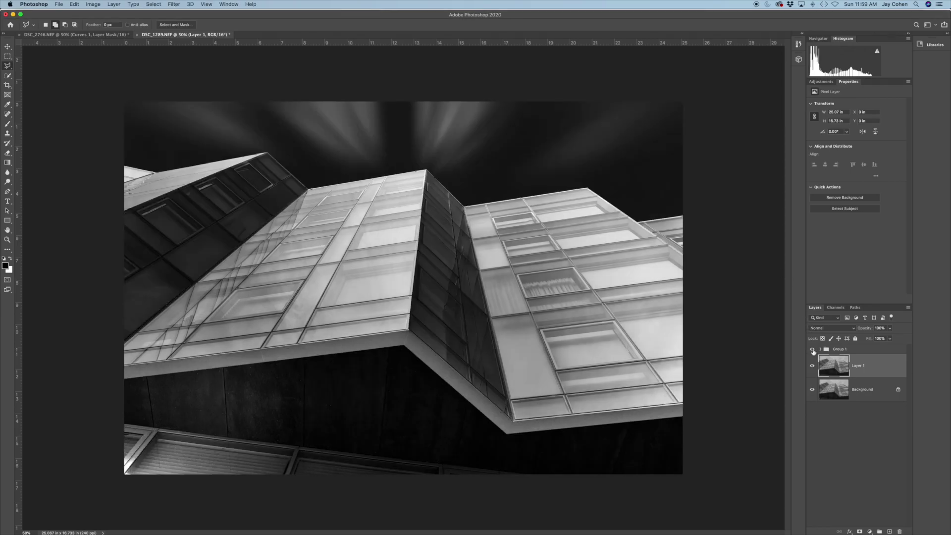
{"action": "left_click", "coordinate": [814, 350]}
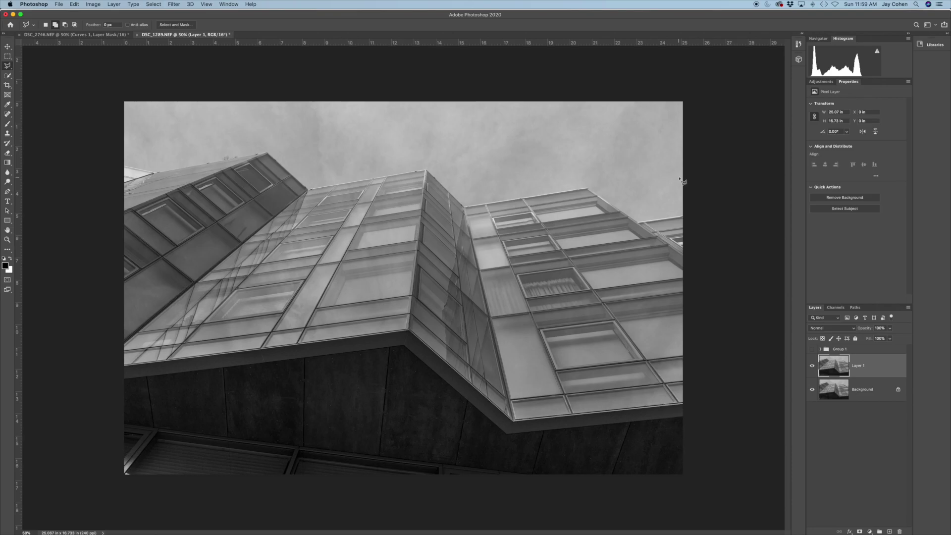
{"action": "key", "text": "super+equal"}
{"action": "key", "text": "super+equal"}
{"action": "key", "text": "super+equal"}
{"action": "key", "text": "super+equal"}
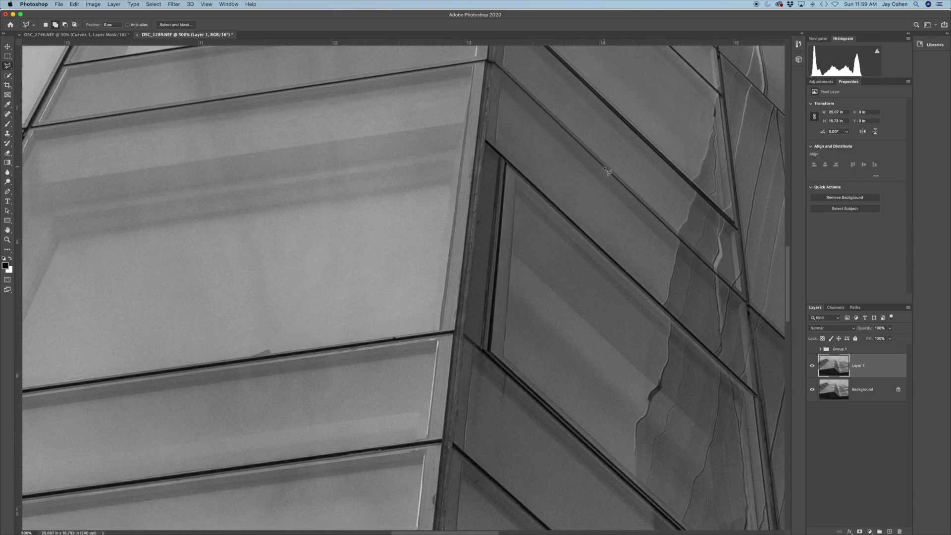
{"action": "left_click_drag", "start_coordinate": [694, 297], "coordinate": [230, 70]}
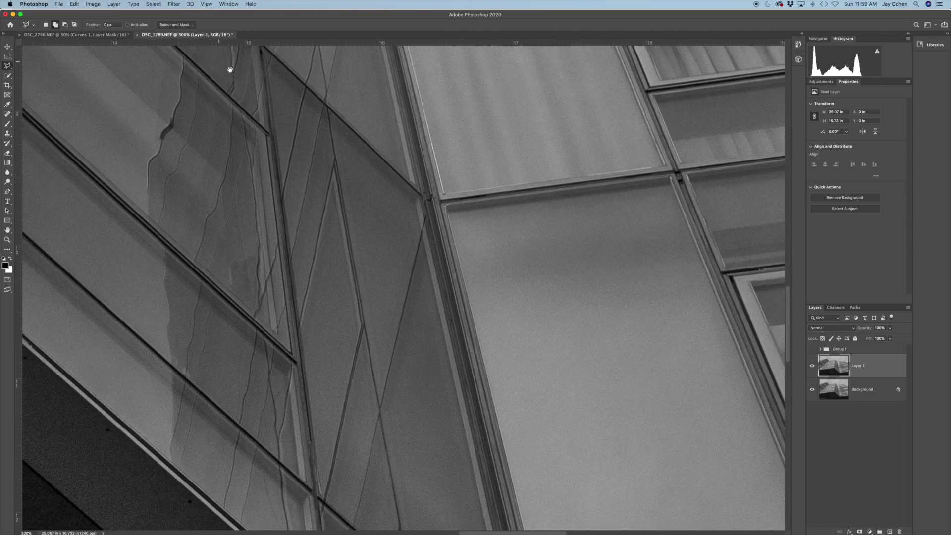
{"action": "left_click_drag", "start_coordinate": [540, 353], "coordinate": [467, 296]}
{"action": "left_click_drag", "start_coordinate": [503, 380], "coordinate": [452, 248]}
{"action": "left_click_drag", "start_coordinate": [438, 313], "coordinate": [423, 303]}
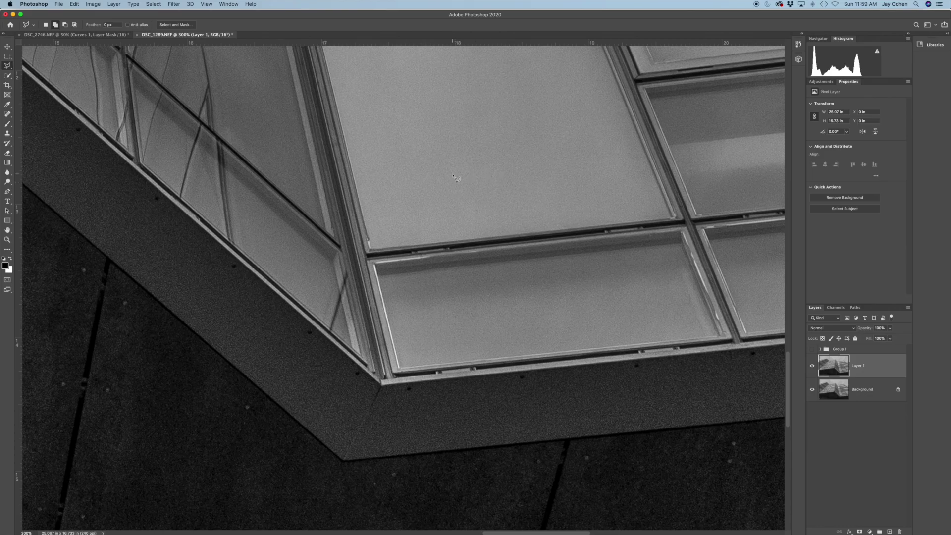
{"action": "left_click_drag", "start_coordinate": [453, 165], "coordinate": [401, 168]}
{"action": "left_click_drag", "start_coordinate": [405, 295], "coordinate": [412, 274]}
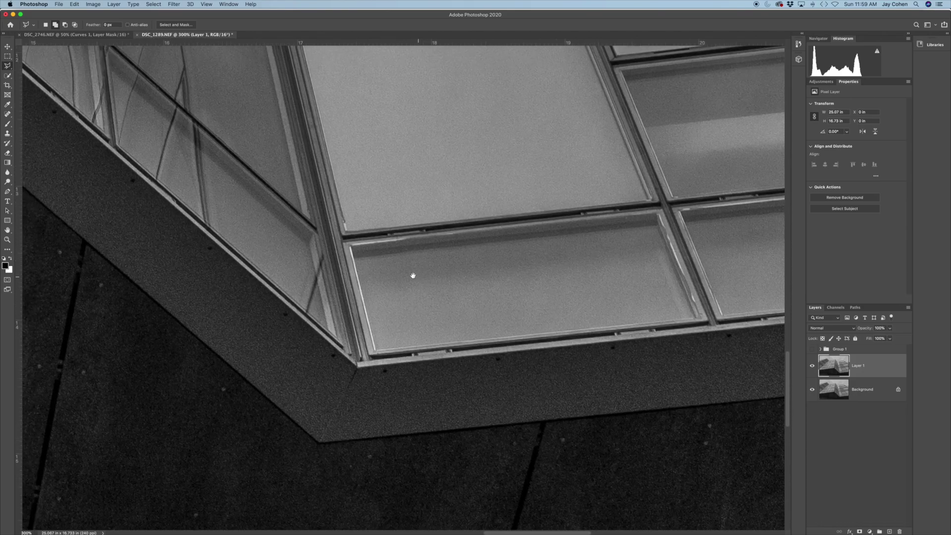
{"action": "scroll", "coordinate": [389, 270], "scroll_direction": "up", "scroll_amount": 2}
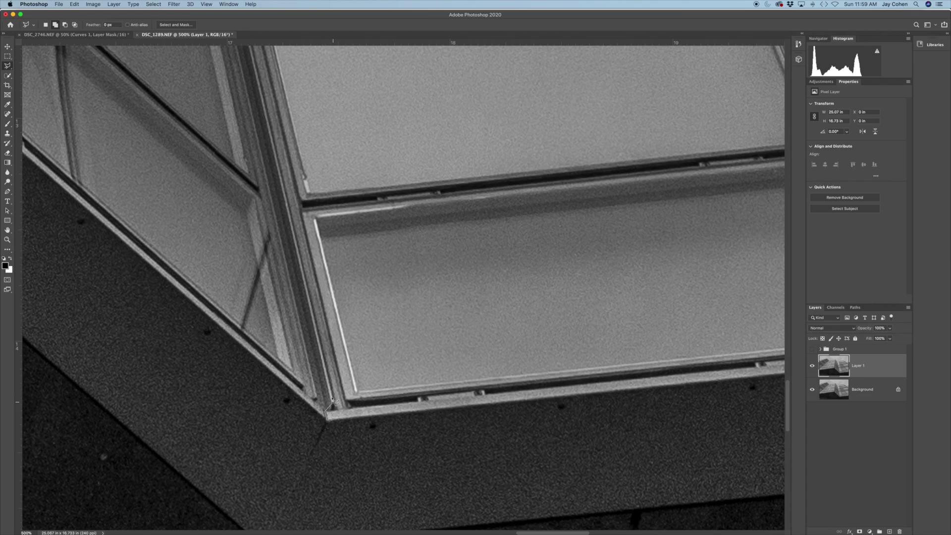
Outline the facade with a polygonal selection, review it zoomed out, then deselect it.
{"action": "left_click", "coordinate": [331, 406]}
{"action": "left_click", "coordinate": [232, 170]}
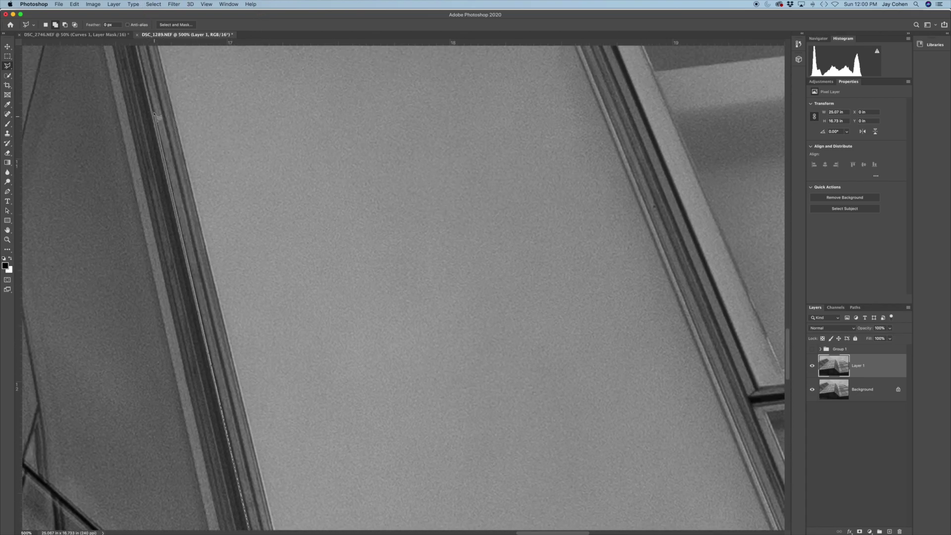
{"action": "left_click", "coordinate": [184, 248]}
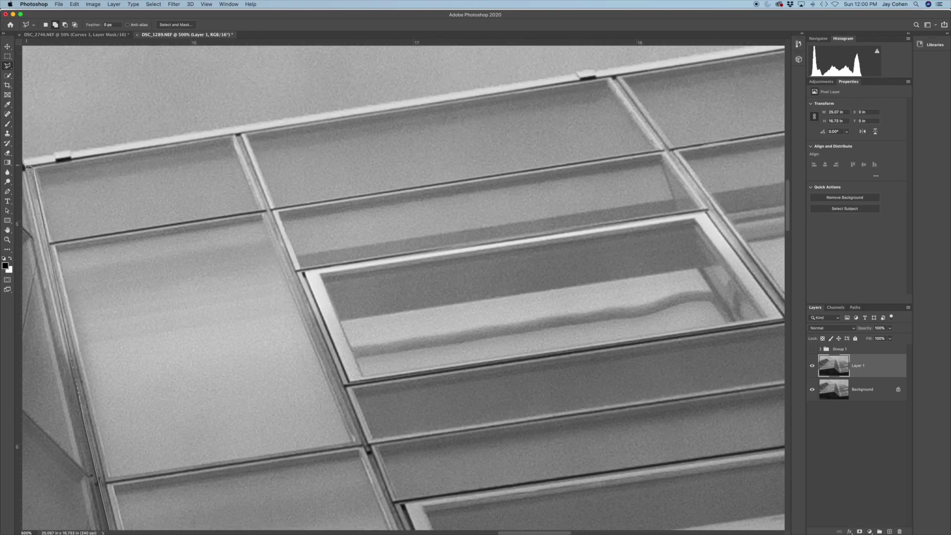
{"action": "left_click", "coordinate": [24, 162]}
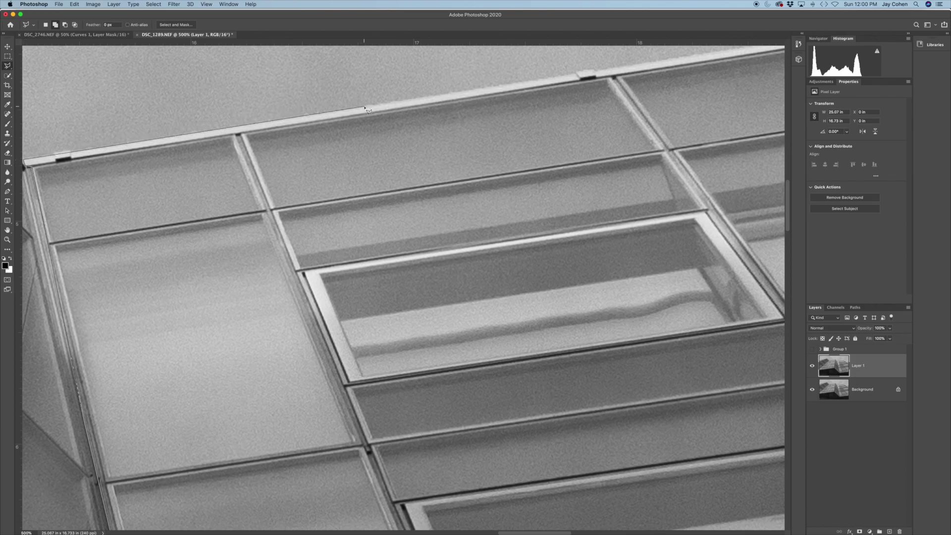
{"action": "scroll", "coordinate": [366, 110], "scroll_direction": "down", "scroll_amount": 8}
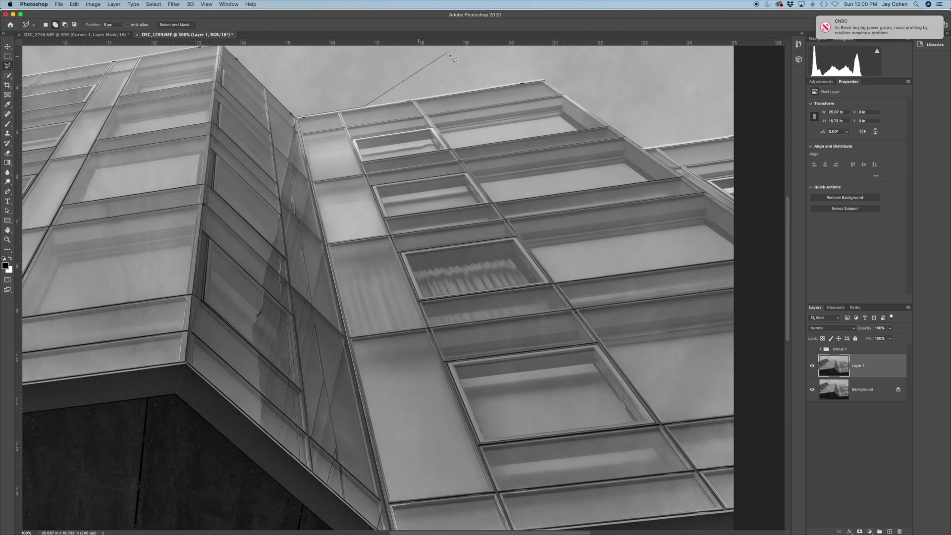
{"action": "left_click", "coordinate": [544, 80]}
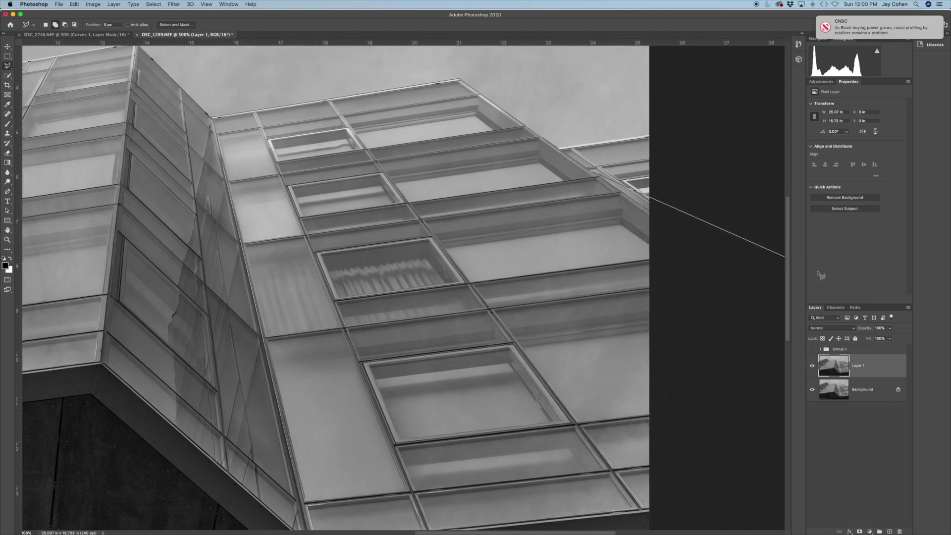
{"action": "left_click", "coordinate": [618, 212]}
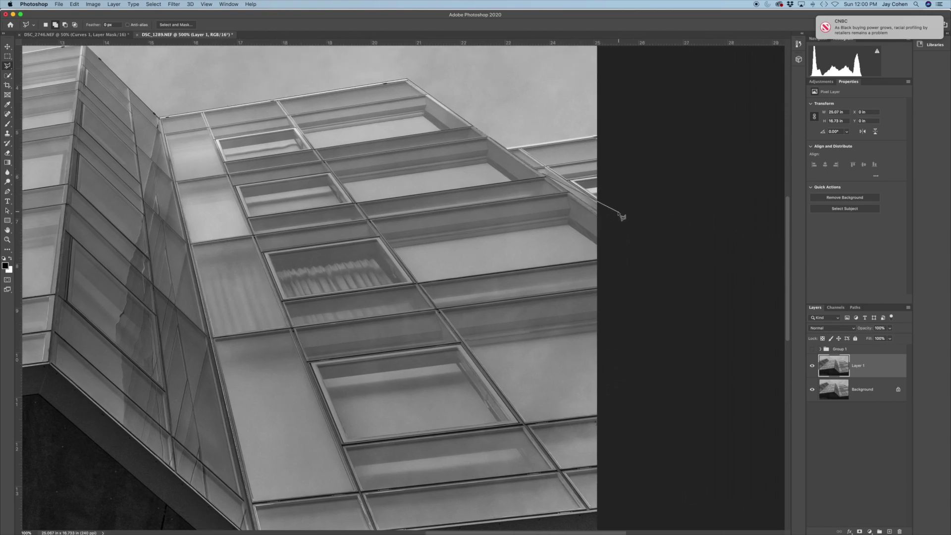
{"action": "left_click", "coordinate": [597, 511]}
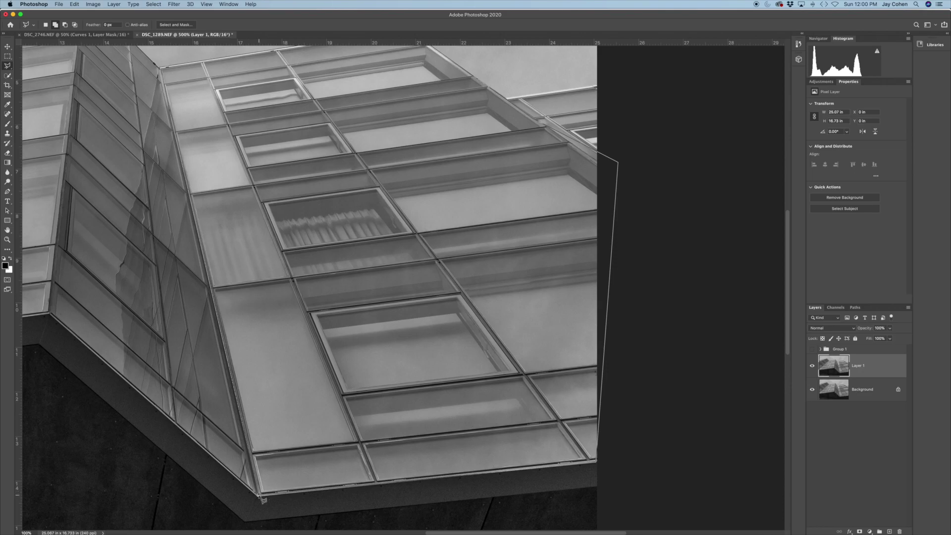
{"action": "left_click", "coordinate": [263, 501]}
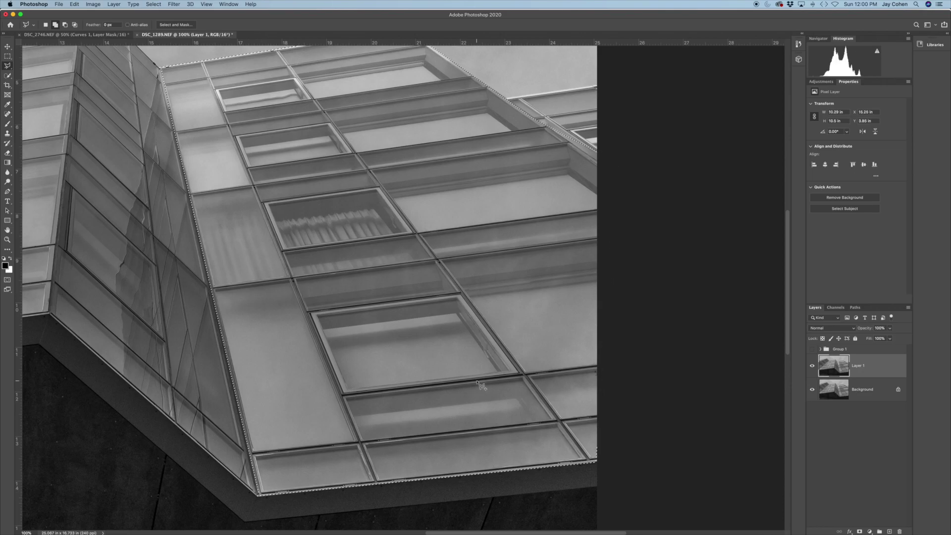
{"action": "key", "text": "super+h"}
{"action": "key", "text": "super+minus"}
{"action": "key", "text": "super+minus"}
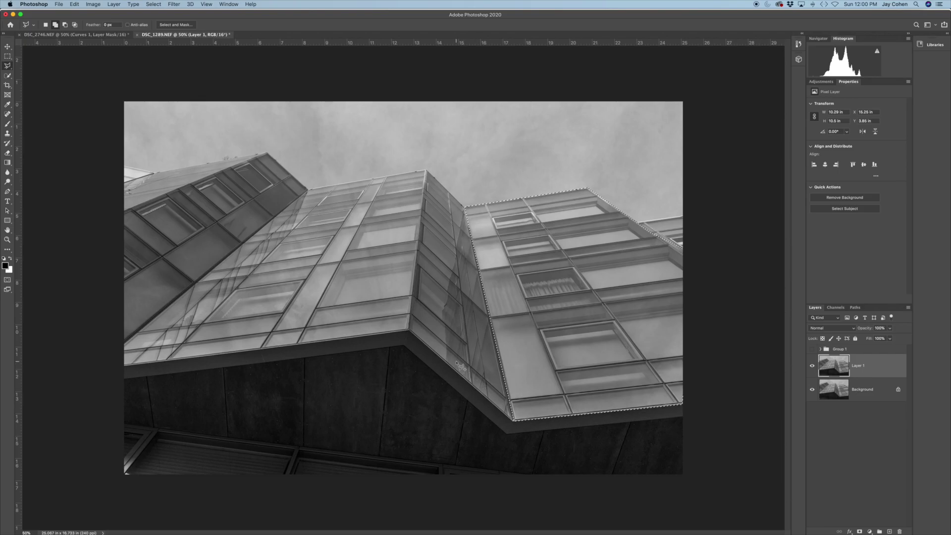
{"action": "key", "text": "super+d"}
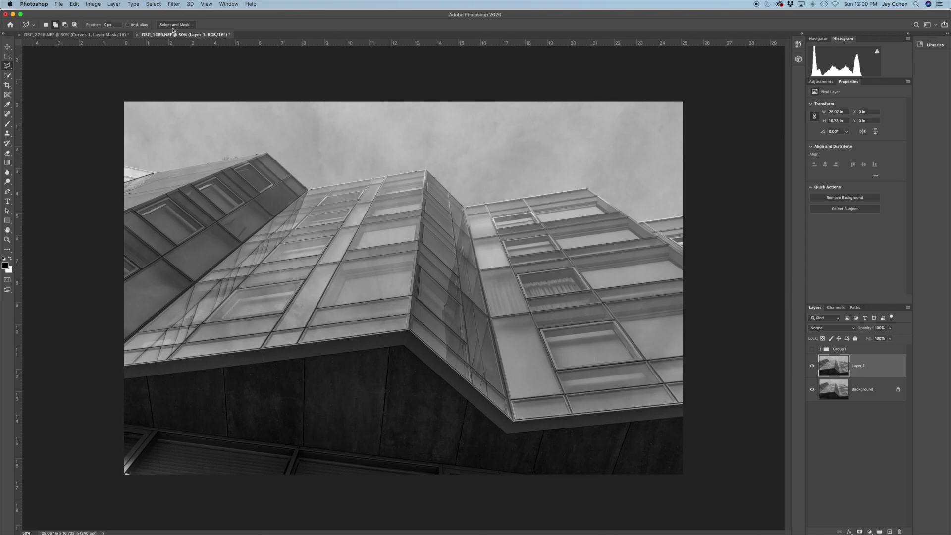
Load the saved 'sky' channel as the active selection.
{"action": "left_click", "coordinate": [155, 5]}
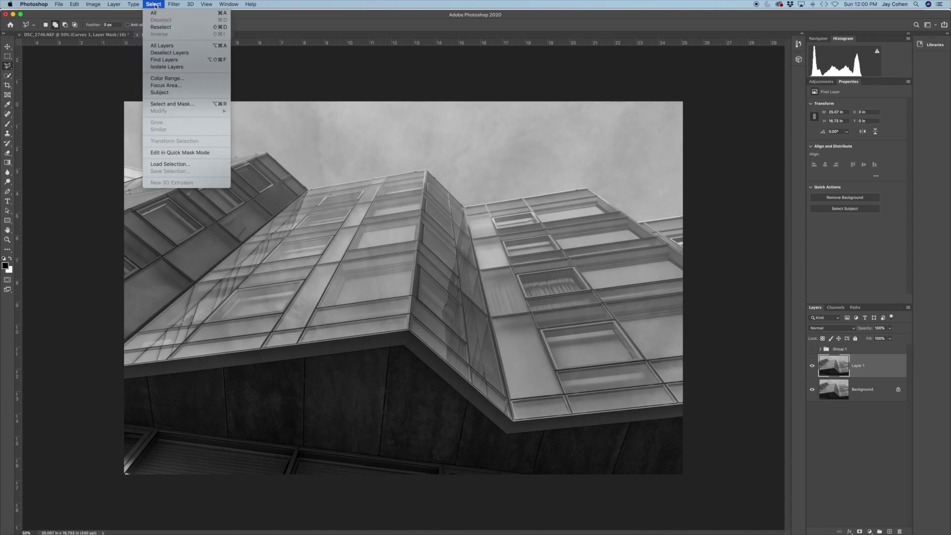
{"action": "left_click", "coordinate": [170, 164]}
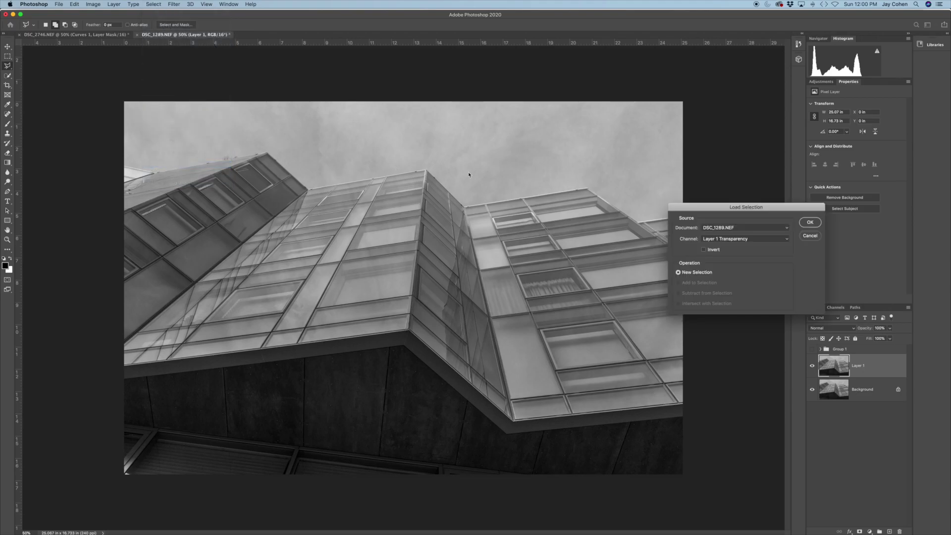
{"action": "left_click", "coordinate": [744, 239]}
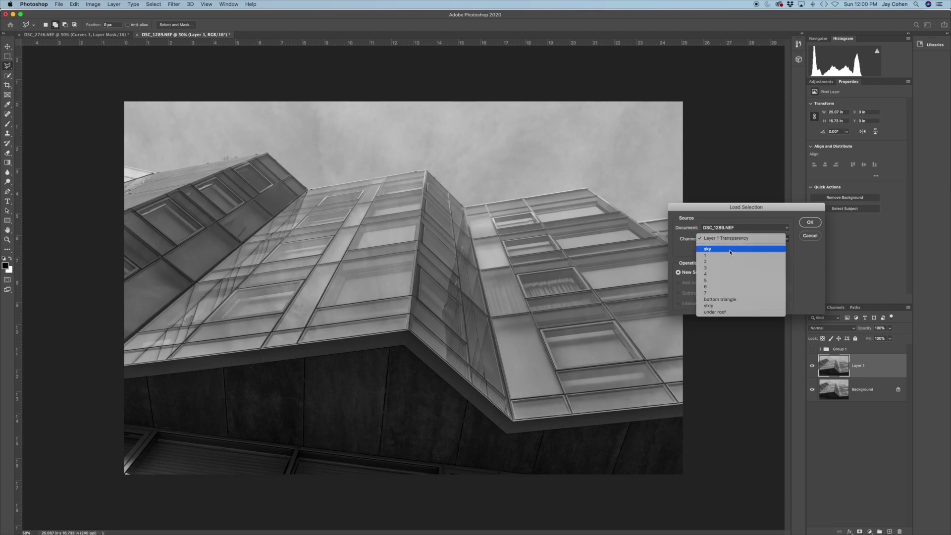
{"action": "left_click", "coordinate": [730, 249]}
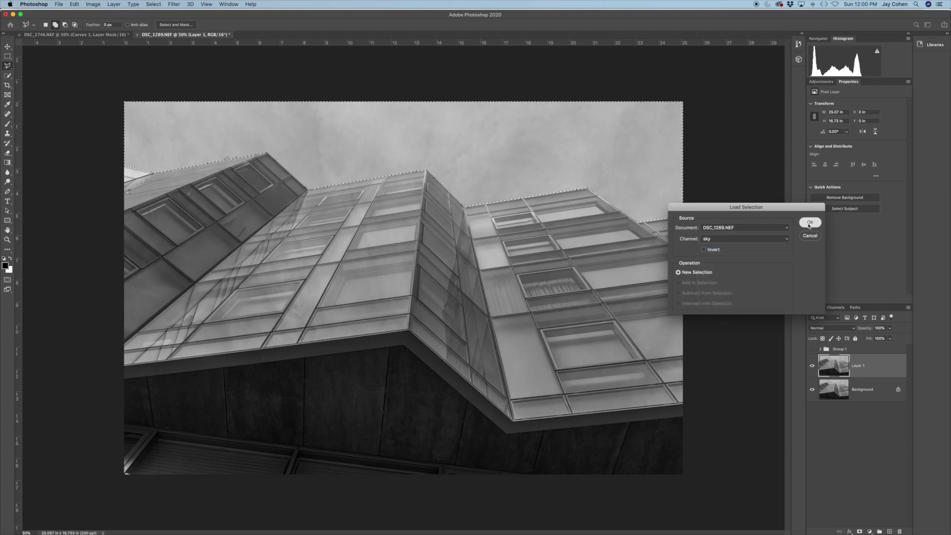
{"action": "left_click", "coordinate": [810, 222]}
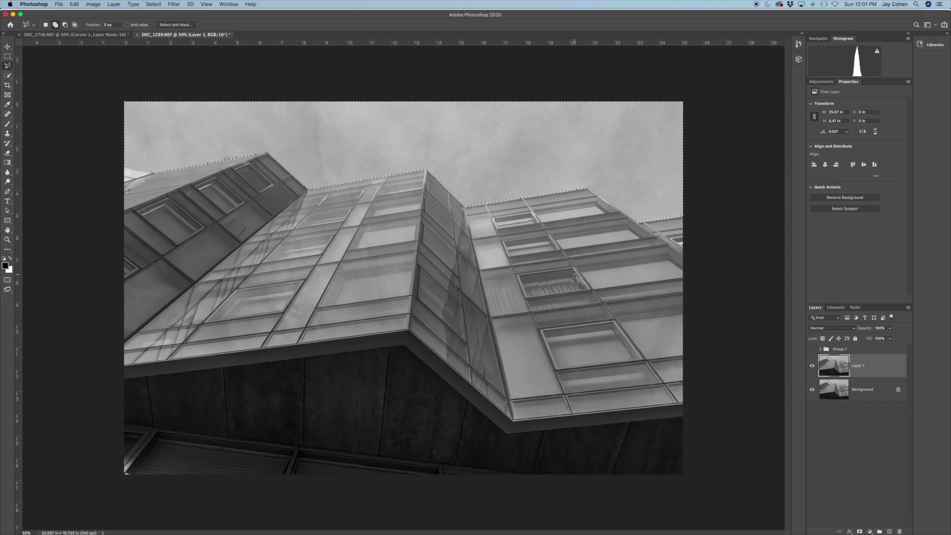
Add an Exposure adjustment at -4.87 to turn the selected sky nearly black, then compare before and after.
{"action": "left_click", "coordinate": [822, 82]}
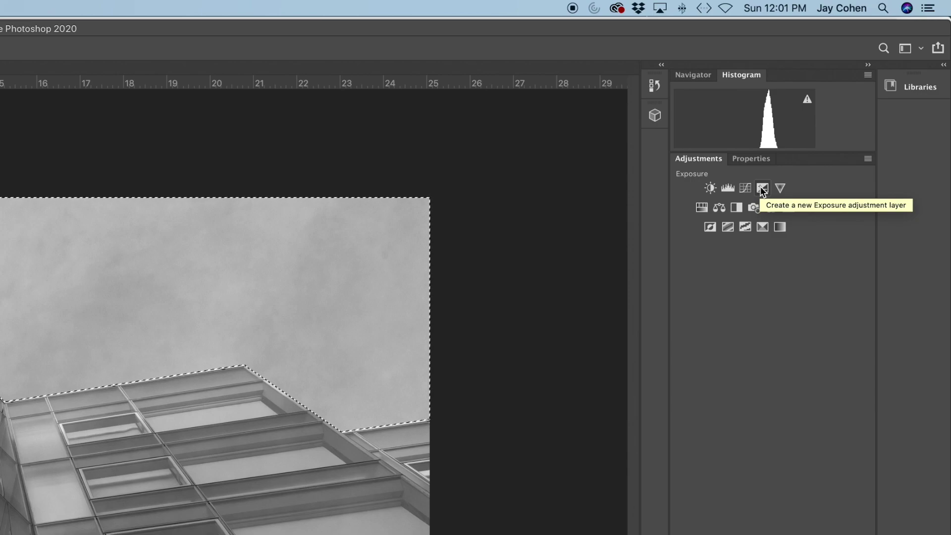
{"action": "left_click", "coordinate": [762, 192]}
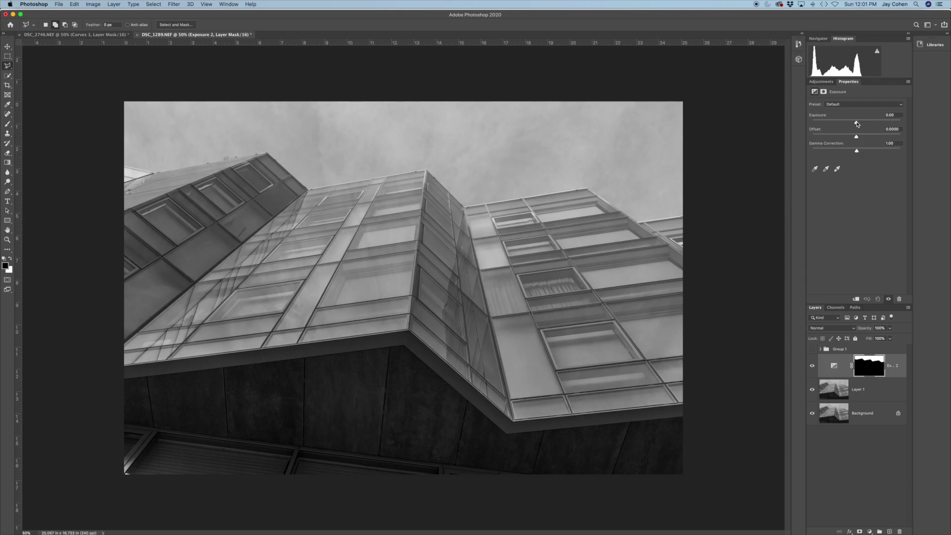
{"action": "left_click_drag", "start_coordinate": [857, 124], "coordinate": [830, 124]}
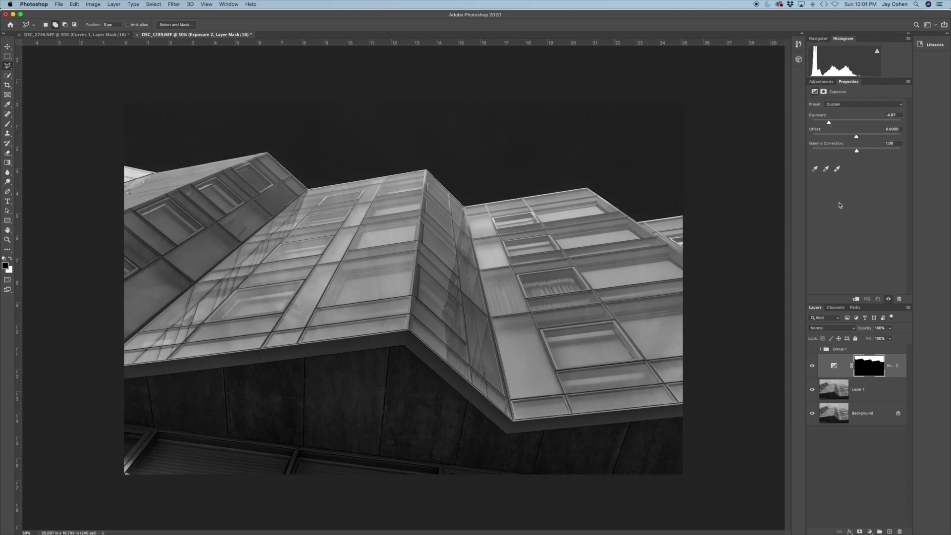
{"action": "left_click", "coordinate": [812, 368]}
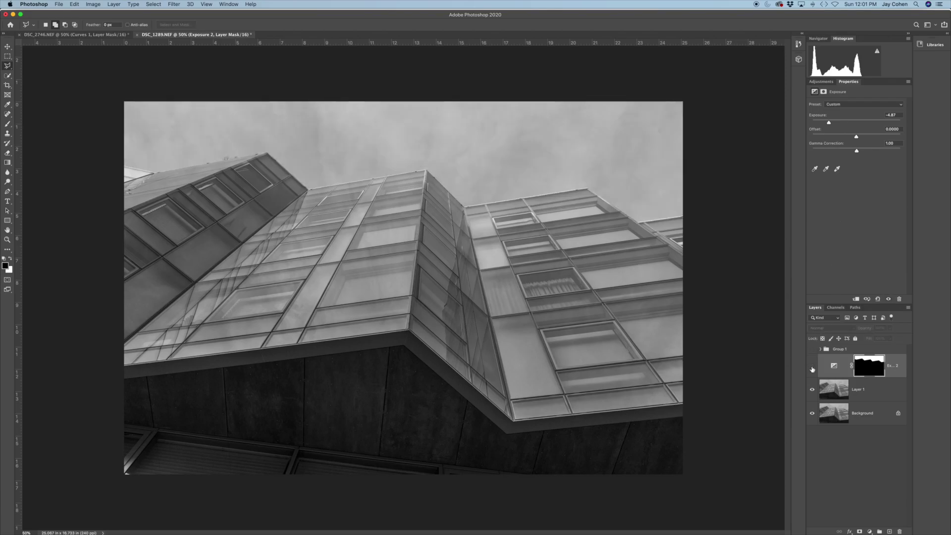
{"action": "left_click", "coordinate": [812, 368]}
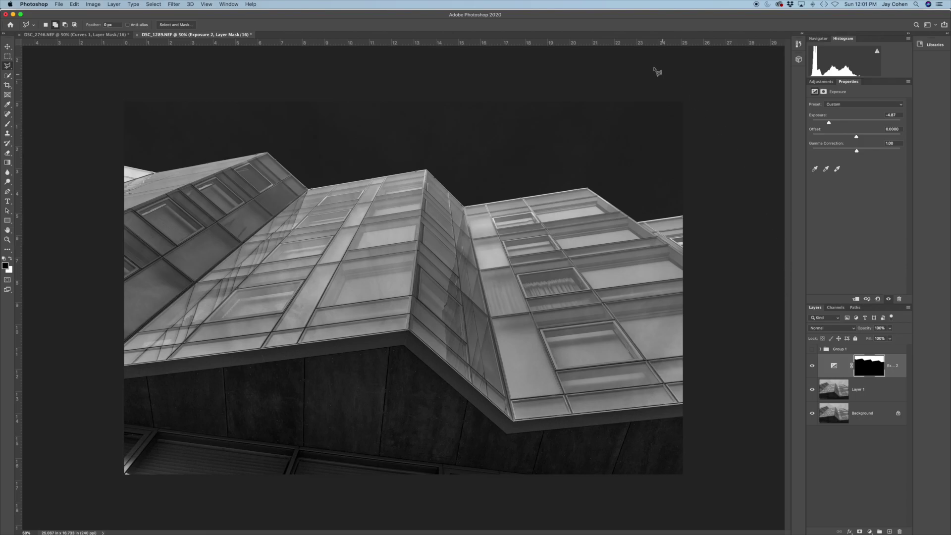
Load saved channel 2 as a selection around the upper-left facade section.
{"action": "left_click", "coordinate": [153, 5]}
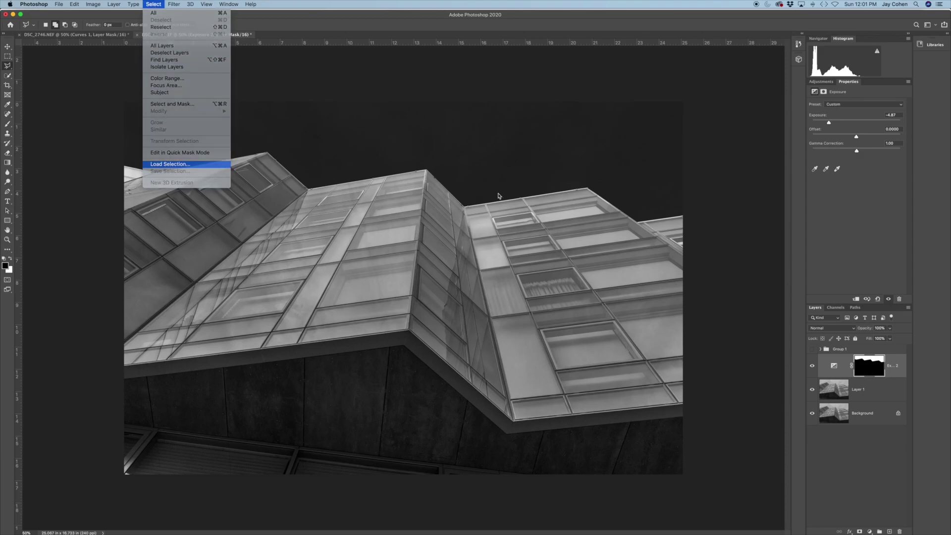
{"action": "key", "text": "Return"}
{"action": "left_click", "coordinate": [738, 238]}
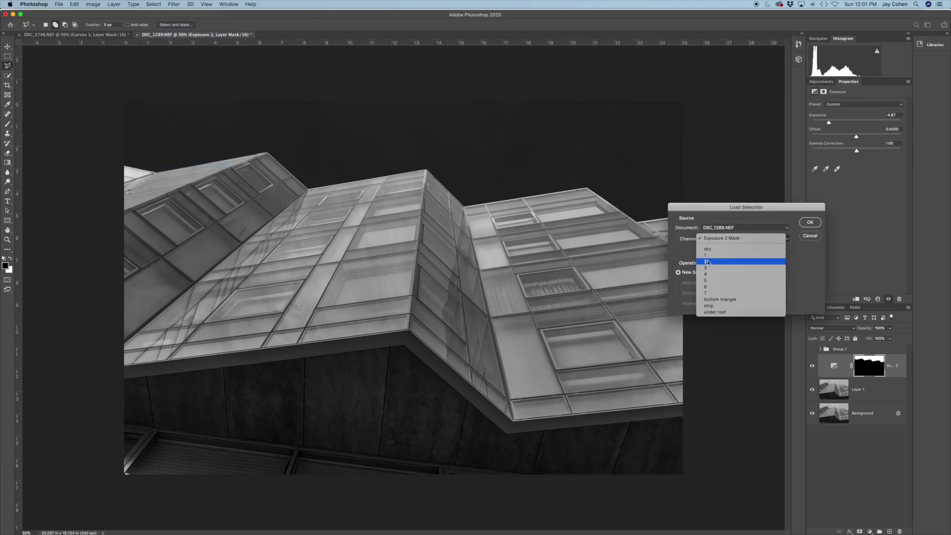
{"action": "left_click", "coordinate": [708, 261]}
{"action": "left_click", "coordinate": [810, 222]}
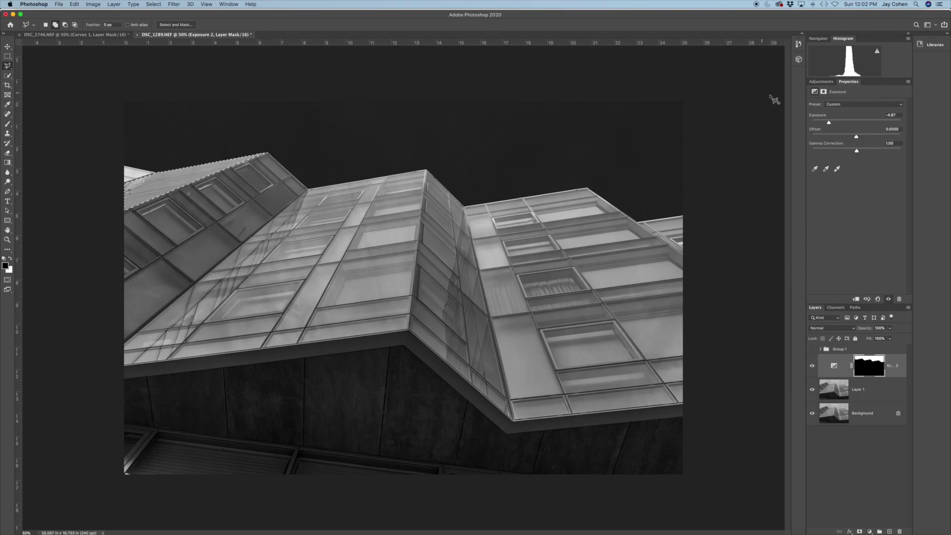
Add a Curves adjustment with one point raised to brighten the selection.
{"action": "left_click", "coordinate": [820, 82]}
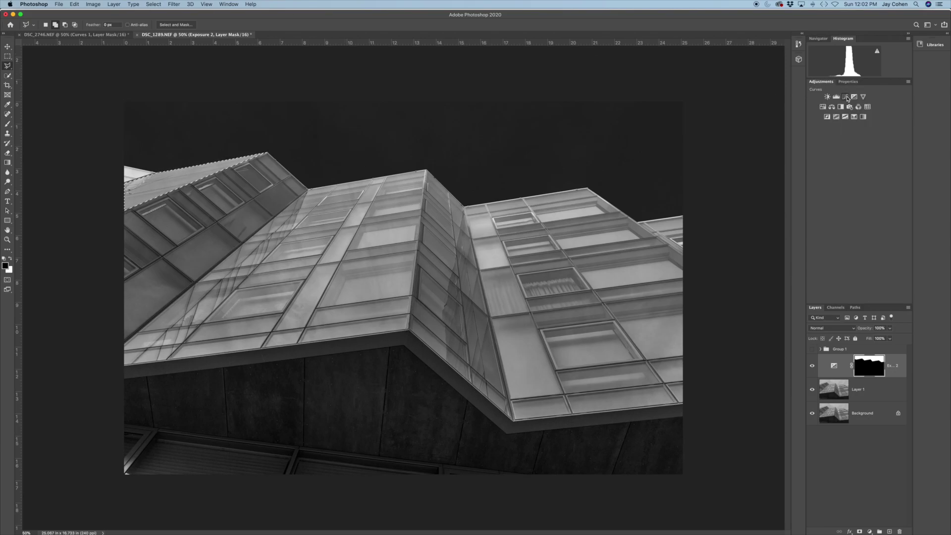
{"action": "left_click", "coordinate": [846, 97]}
{"action": "left_click_drag", "start_coordinate": [866, 155], "coordinate": [860, 145]}
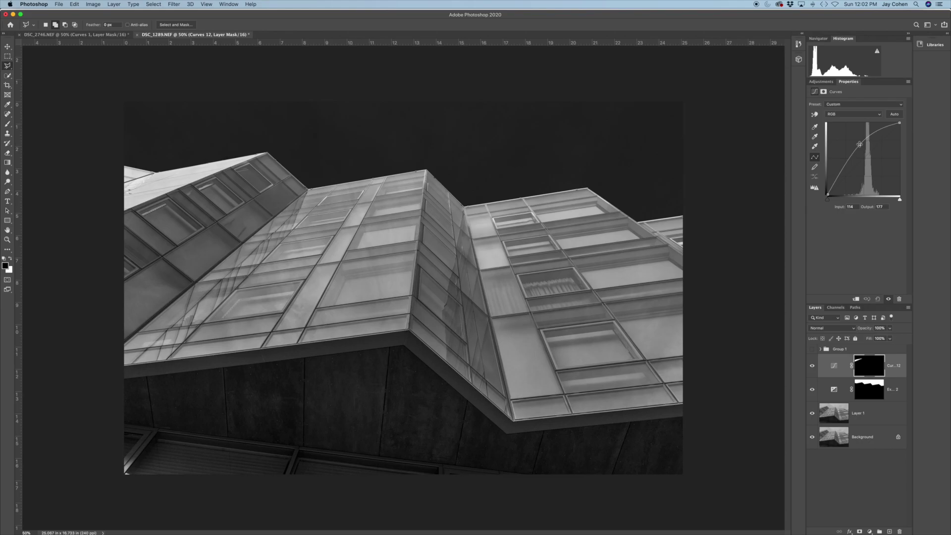
Reselect the roof area, draw a linear gradient with swapped colours in the Curves mask, then deselect.
{"action": "left_click", "coordinate": [154, 4]}
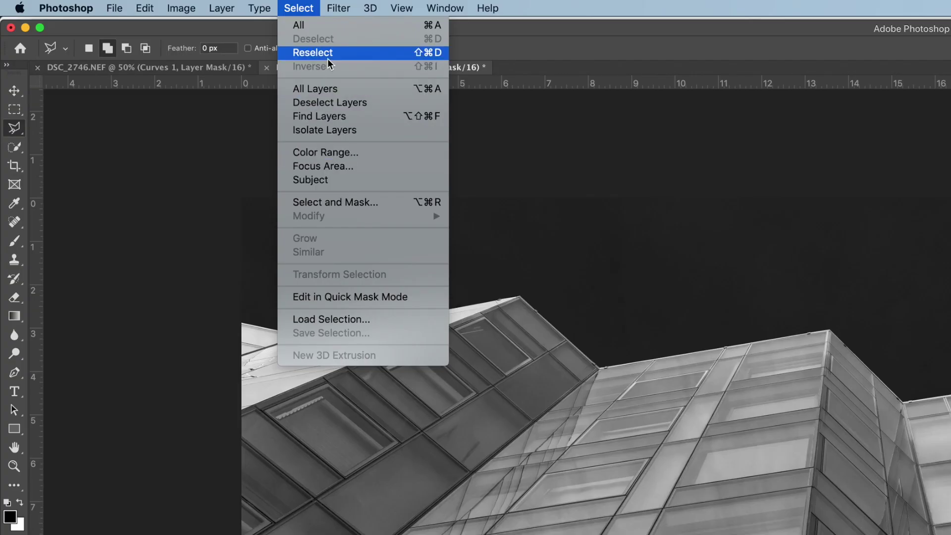
{"action": "left_click", "coordinate": [161, 28]}
{"action": "left_click", "coordinate": [15, 317]}
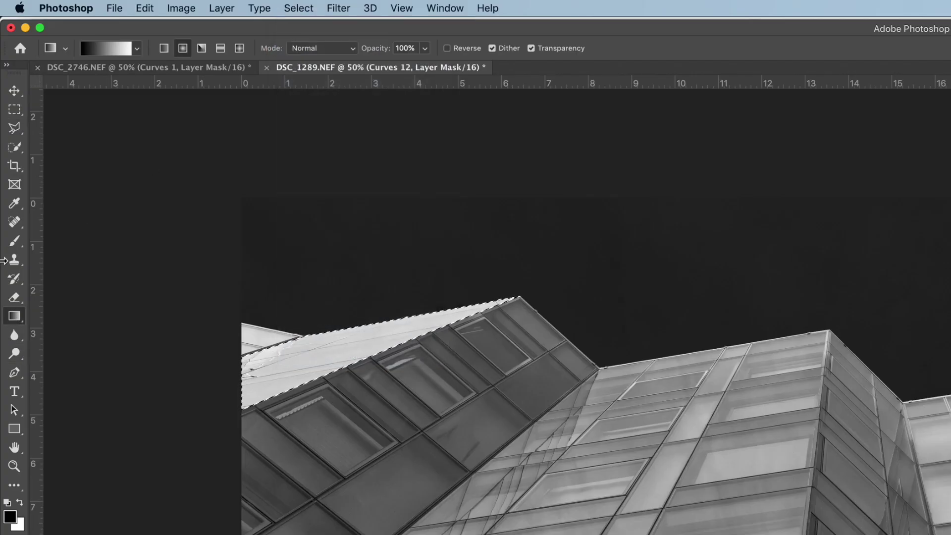
{"action": "left_click", "coordinate": [165, 48]}
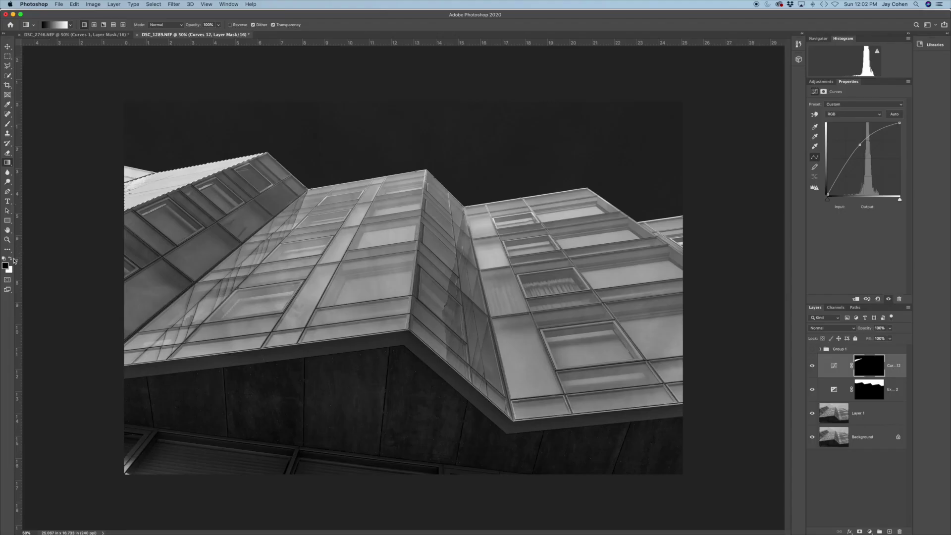
{"action": "left_click", "coordinate": [11, 258]}
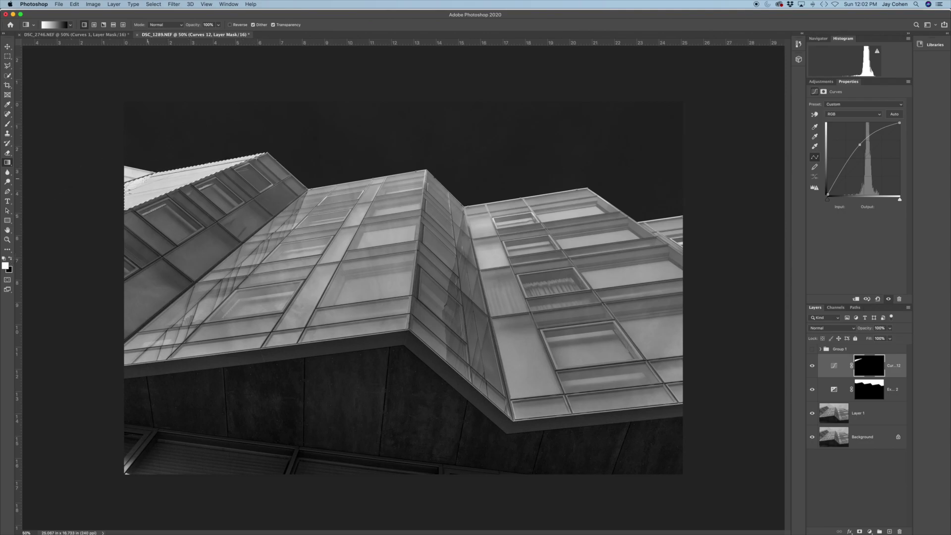
{"action": "left_click_drag", "start_coordinate": [133, 183], "coordinate": [141, 179]}
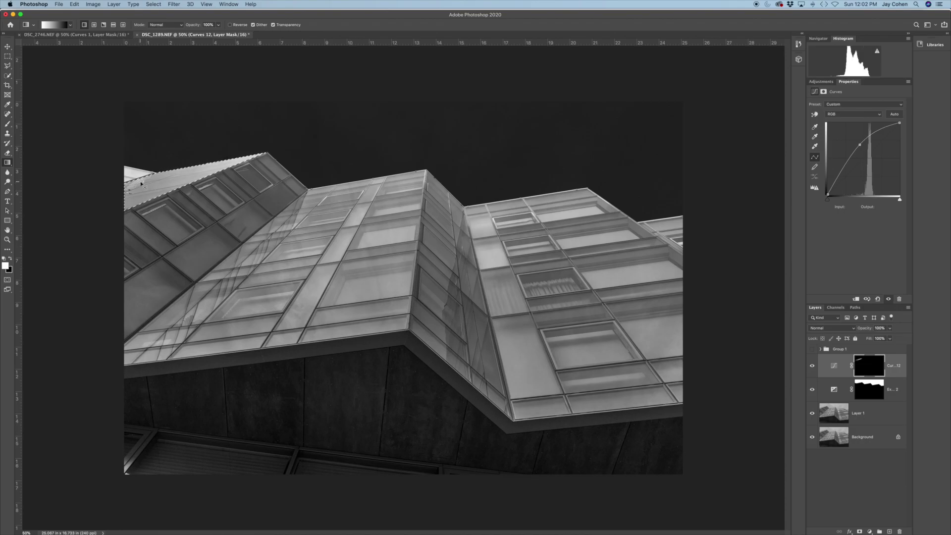
{"action": "key", "text": "super+d"}
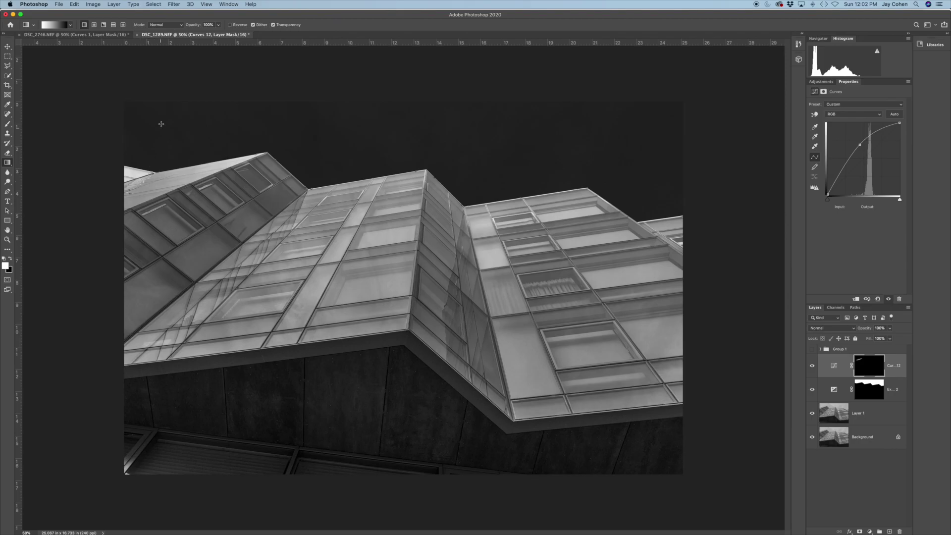
Load the saved channel for the upper-left building face as a selection.
{"action": "left_click", "coordinate": [151, 5]}
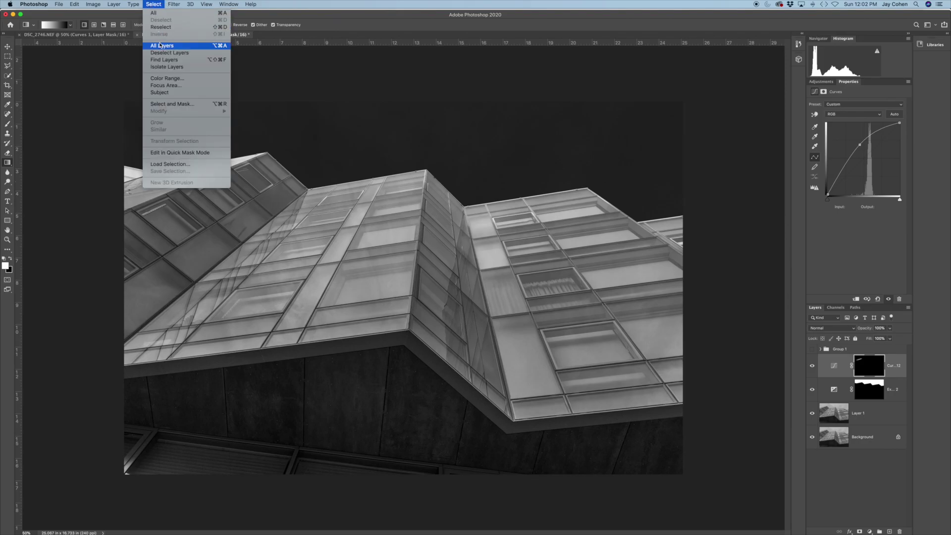
{"action": "left_click", "coordinate": [171, 164]}
{"action": "left_click", "coordinate": [720, 242]}
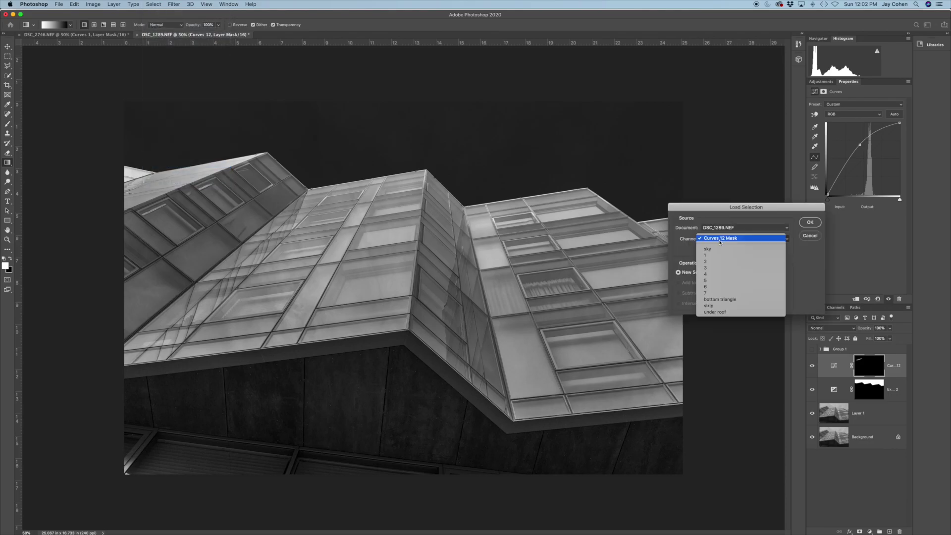
{"action": "left_click", "coordinate": [714, 306]}
{"action": "left_click", "coordinate": [810, 222]}
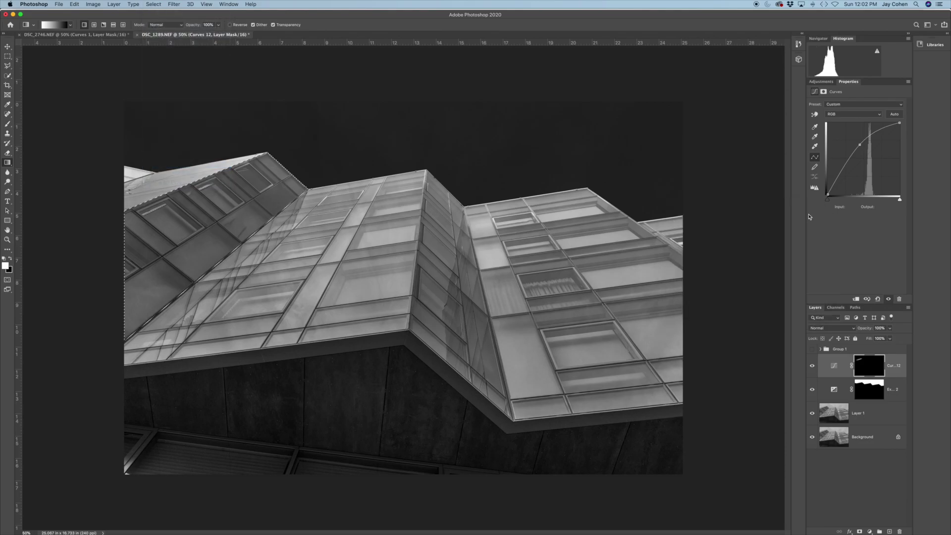
Add a Curves 13 adjustment with the point pulled down to darken that face.
{"action": "left_click", "coordinate": [821, 81]}
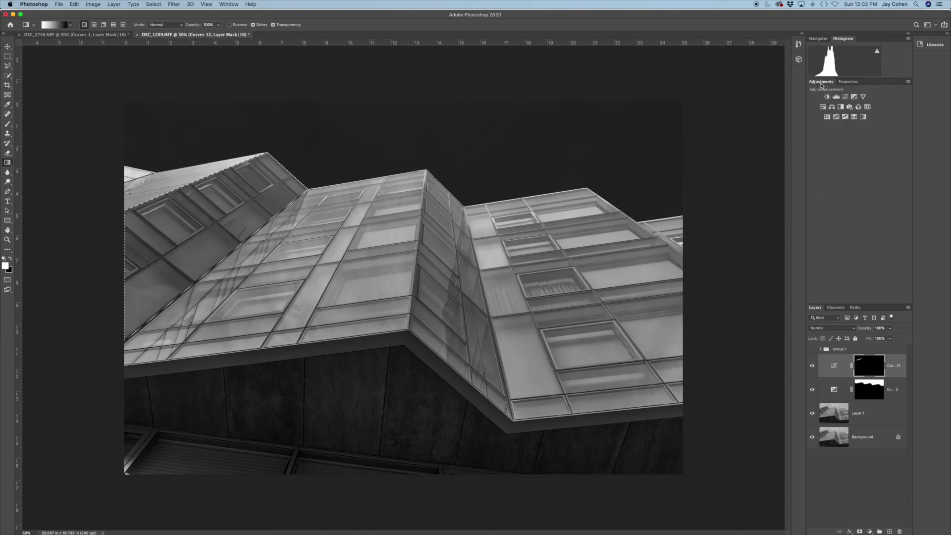
{"action": "left_click", "coordinate": [846, 97]}
{"action": "left_click_drag", "start_coordinate": [850, 173], "coordinate": [854, 182]}
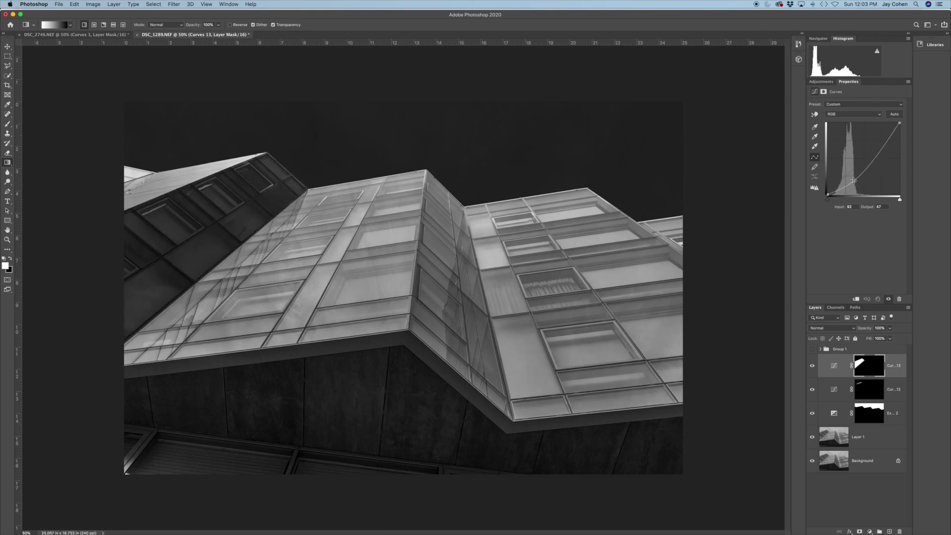
{"action": "left_click_drag", "start_coordinate": [855, 180], "coordinate": [855, 180]}
Load saved channel 4 as a selection of the central glass face.
{"action": "left_click", "coordinate": [153, 5]}
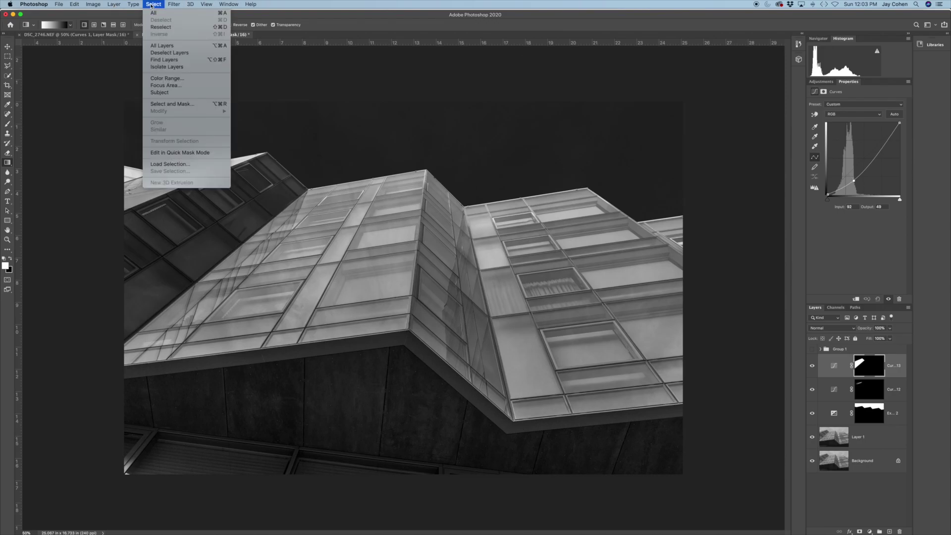
{"action": "left_click", "coordinate": [168, 165]}
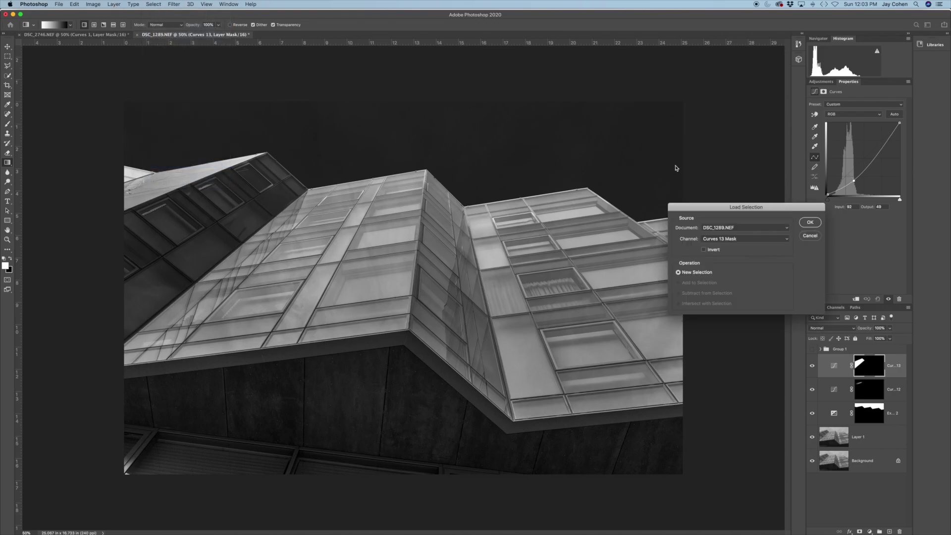
{"action": "left_click", "coordinate": [717, 239]}
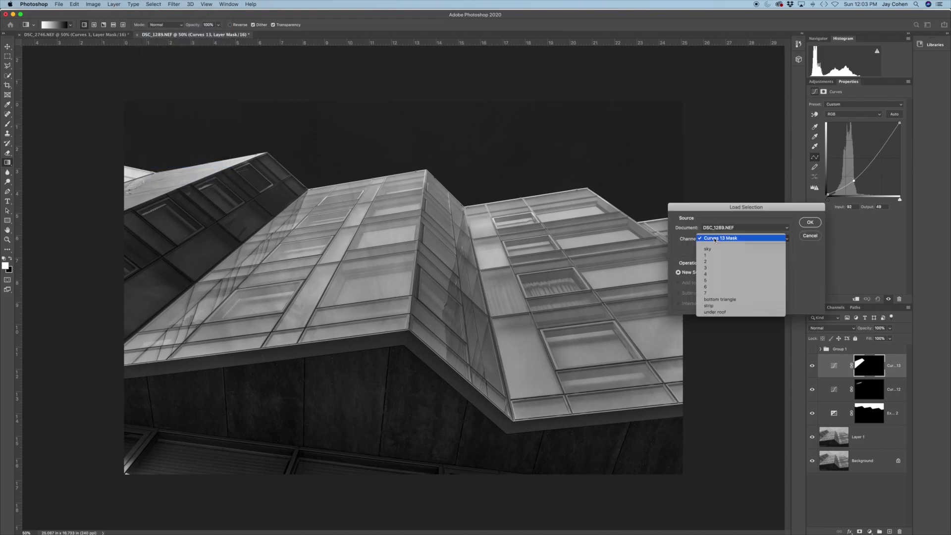
{"action": "left_click", "coordinate": [728, 263]}
{"action": "left_click", "coordinate": [810, 223]}
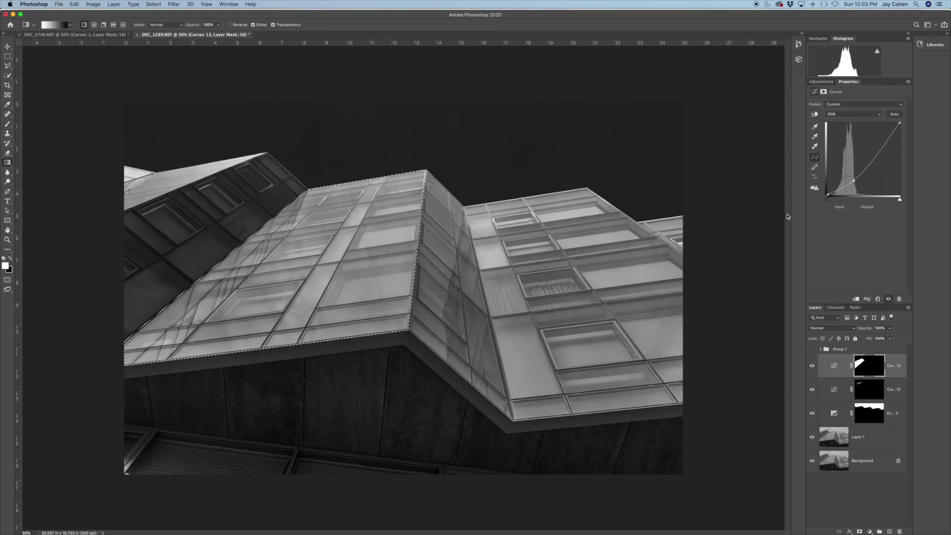
Add a Curves 14 adjustment with a raised point to brighten the central face.
{"action": "left_click", "coordinate": [821, 82]}
{"action": "left_click", "coordinate": [846, 97]}
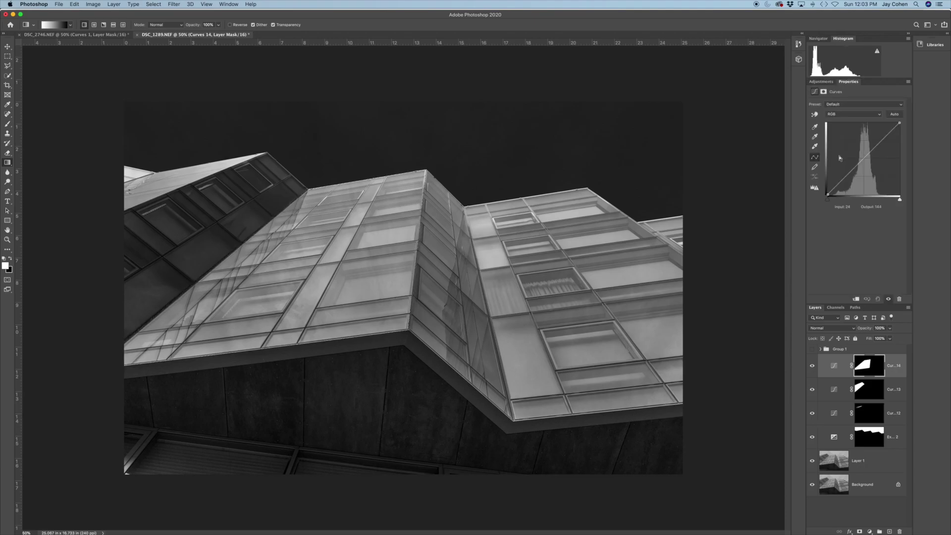
{"action": "left_click_drag", "start_coordinate": [865, 160], "coordinate": [860, 148]}
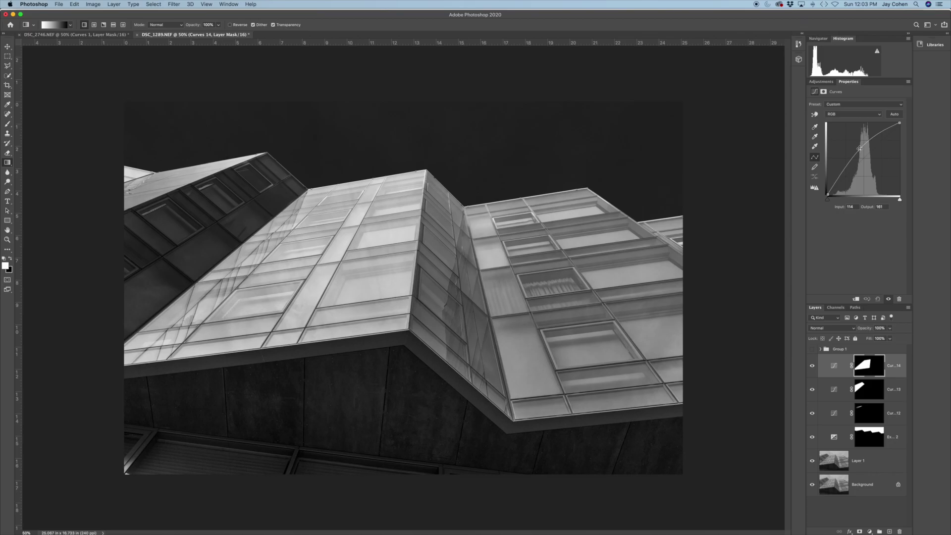
{"action": "left_click", "coordinate": [153, 4]}
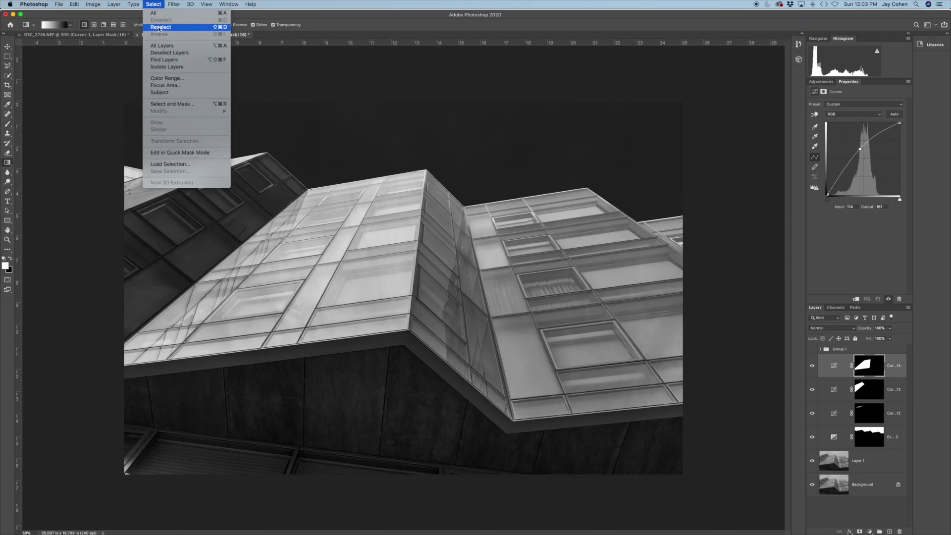
Reselect the central face, draw a gradient into Curves 14's mask, deselect, and inspect at 100%.
{"action": "left_click", "coordinate": [160, 27]}
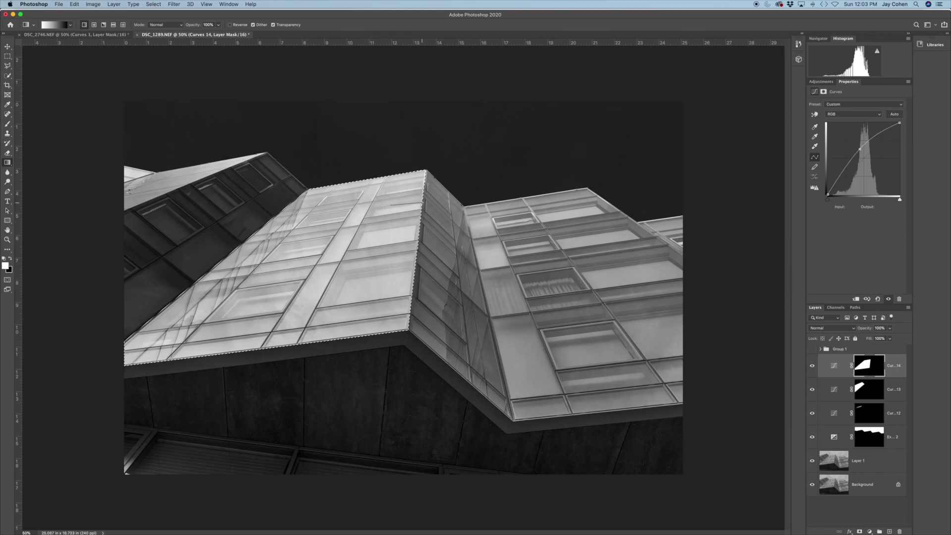
{"action": "left_click_drag", "start_coordinate": [331, 214], "coordinate": [425, 218]}
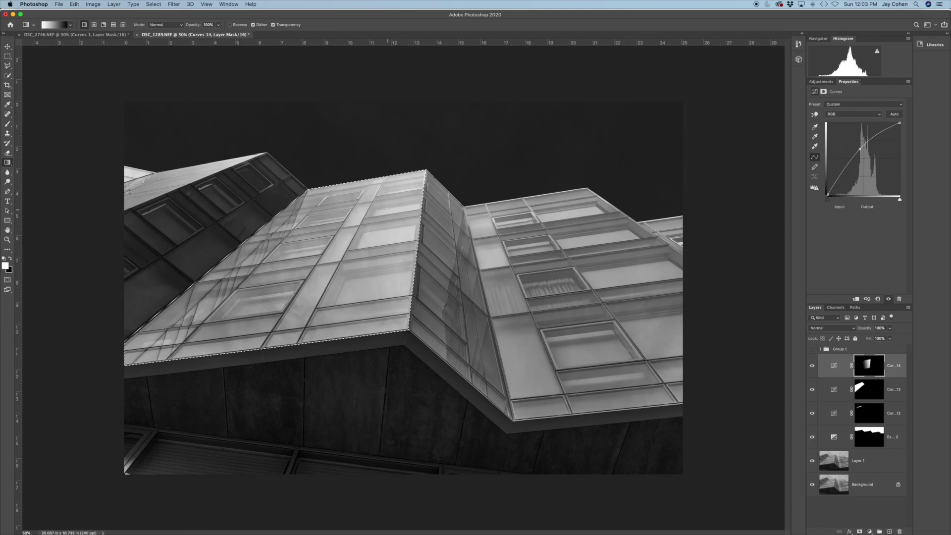
{"action": "key", "text": "super+d"}
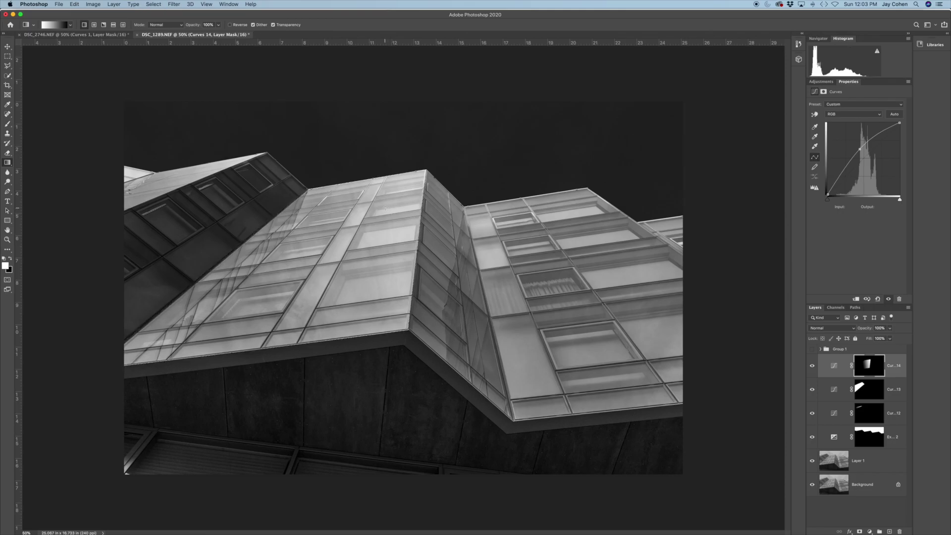
{"action": "key", "text": "super+1"}
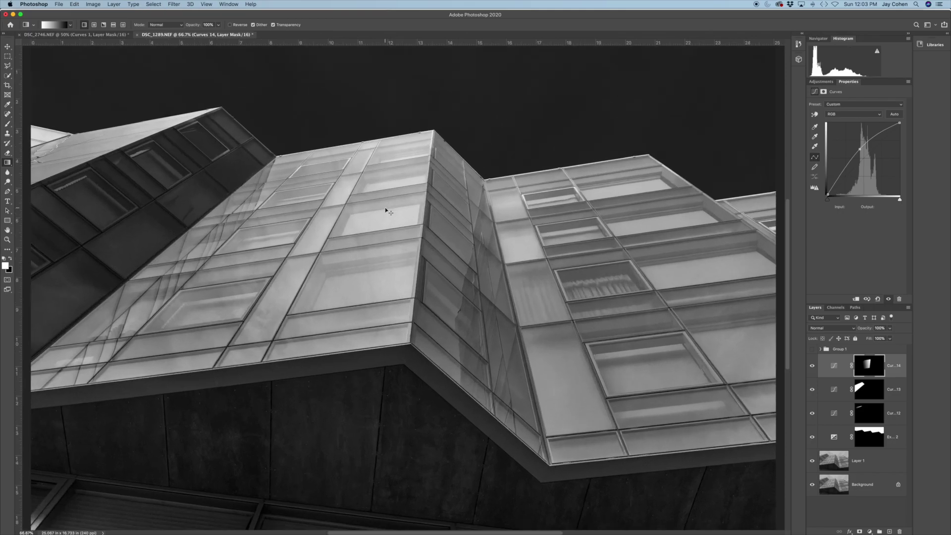
{"action": "left_click_drag", "start_coordinate": [145, 211], "coordinate": [292, 224]}
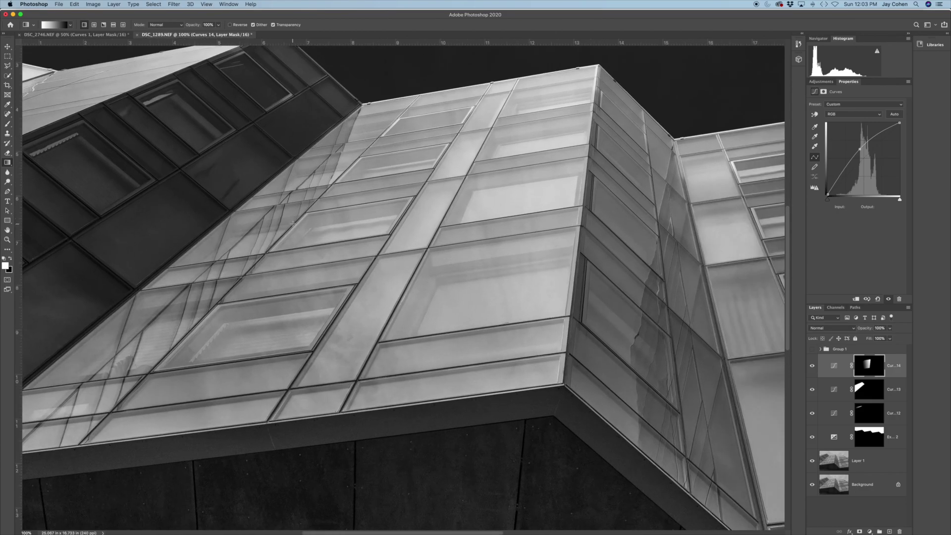
{"action": "key", "text": "super+minus"}
{"action": "key", "text": "super+minus"}
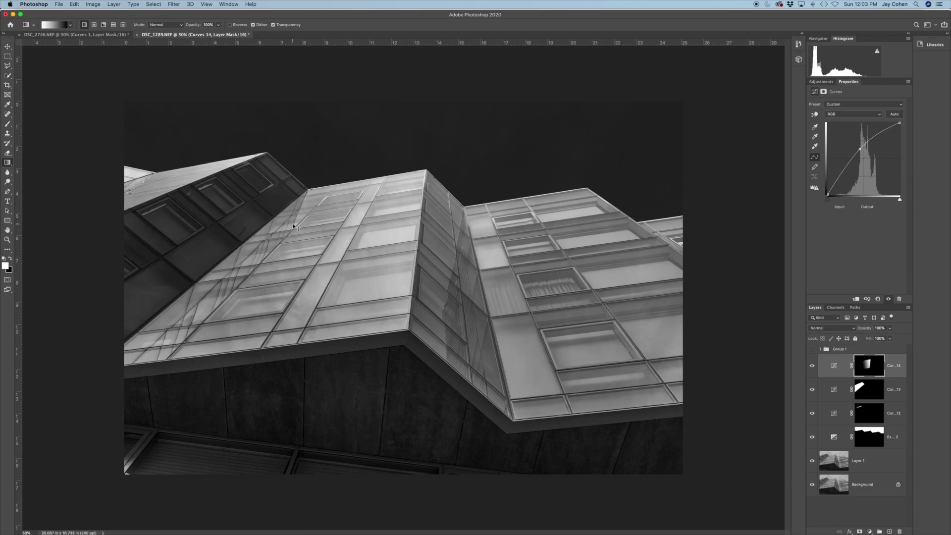
Load saved channel 5 as a selection of the narrow roof facet.
{"action": "left_click", "coordinate": [153, 4]}
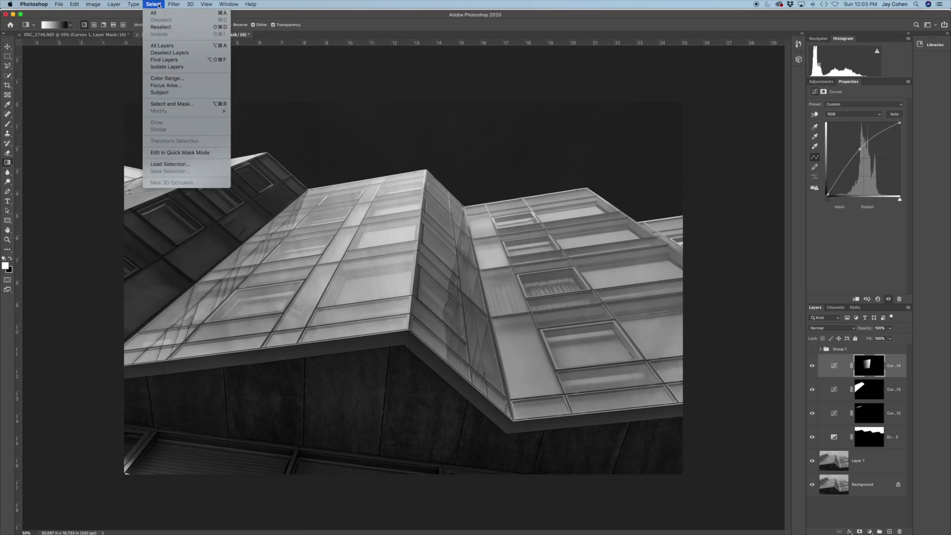
{"action": "left_click", "coordinate": [221, 165]}
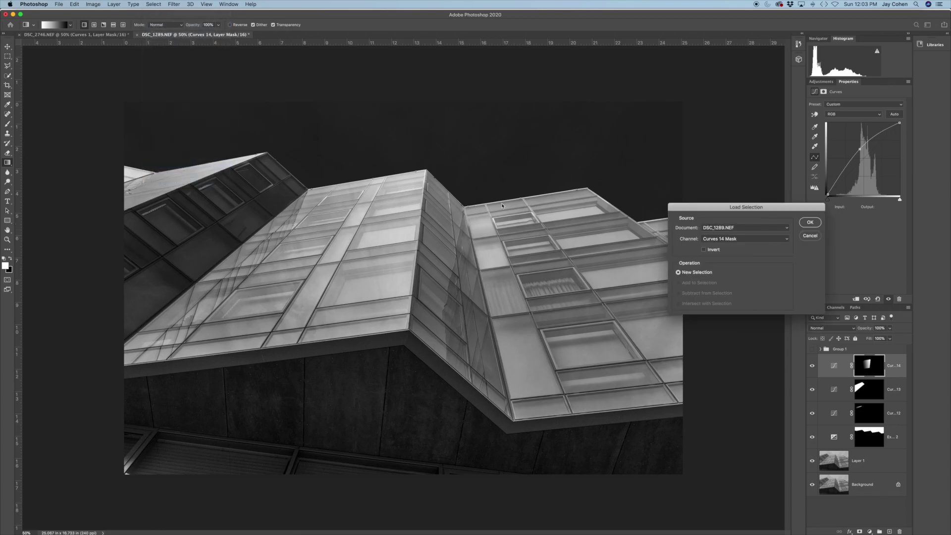
{"action": "left_click", "coordinate": [711, 239]}
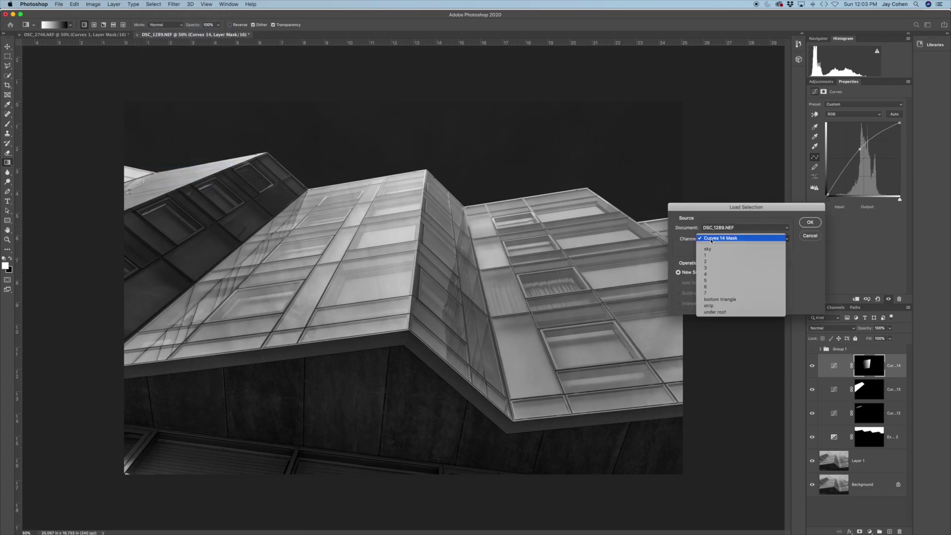
{"action": "left_click", "coordinate": [720, 282]}
{"action": "left_click", "coordinate": [810, 222]}
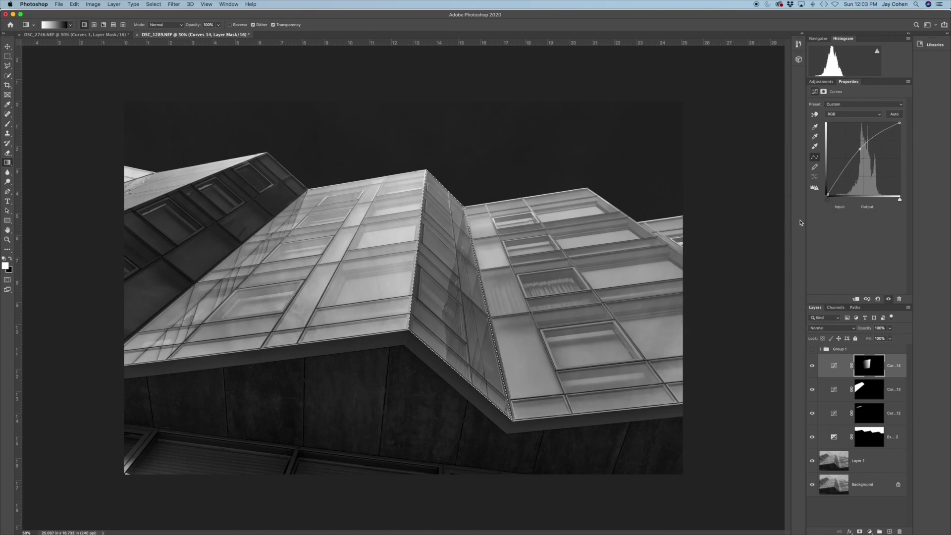
Add a Curves 15 adjustment with a 96→68 point to darken the facet.
{"action": "left_click", "coordinate": [820, 82]}
{"action": "left_click", "coordinate": [843, 98]}
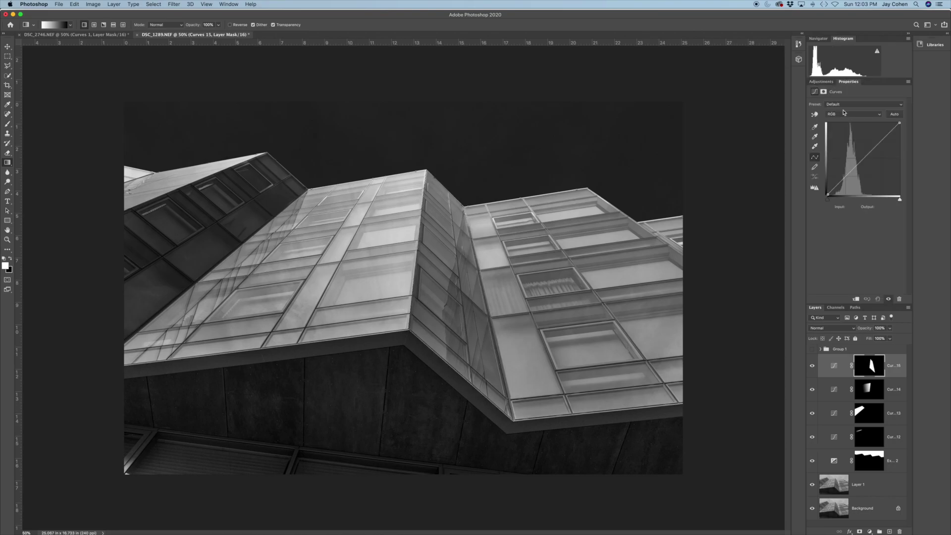
{"action": "left_click_drag", "start_coordinate": [854, 169], "coordinate": [856, 177]}
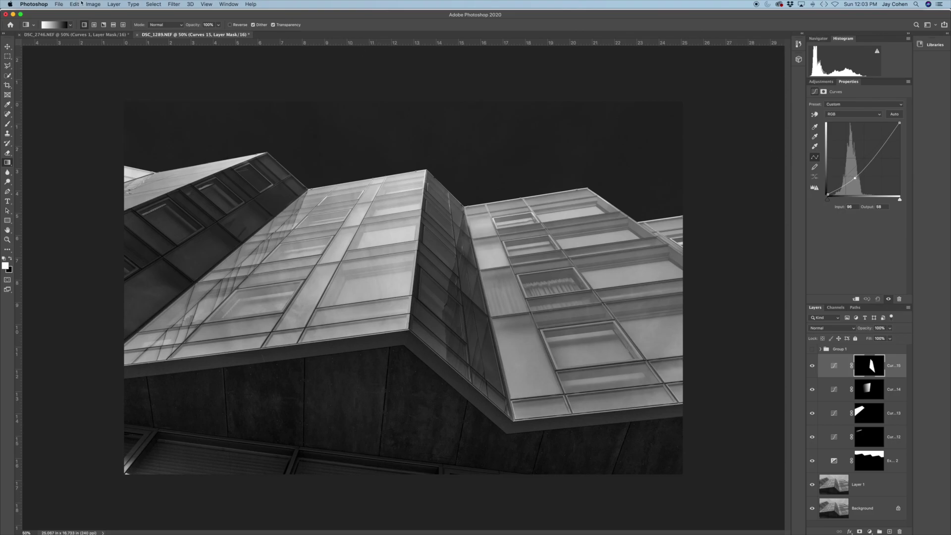
{"action": "left_click", "coordinate": [159, 5]}
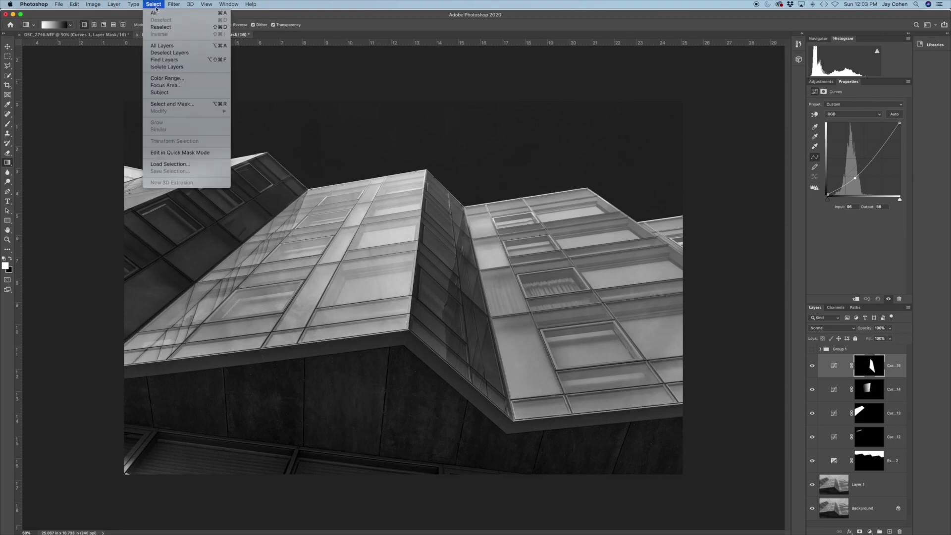
Load saved channel 6 as a selection of the right building face.
{"action": "left_click", "coordinate": [184, 165]}
{"action": "left_click", "coordinate": [726, 239]}
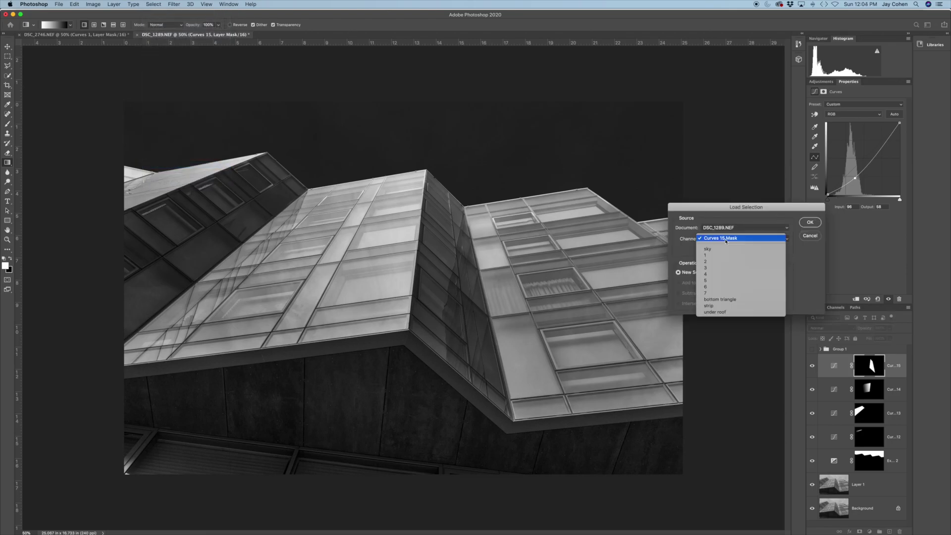
{"action": "left_click", "coordinate": [715, 287]}
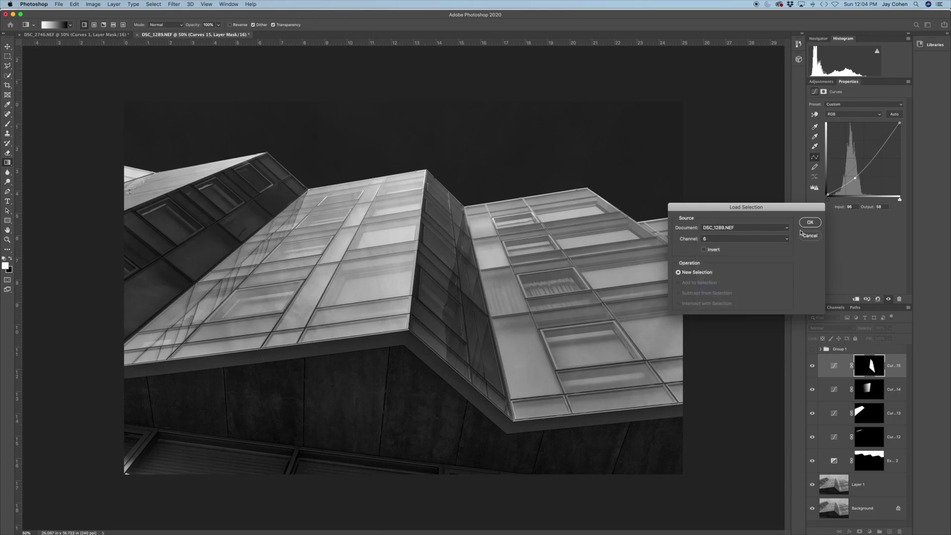
{"action": "left_click", "coordinate": [810, 222]}
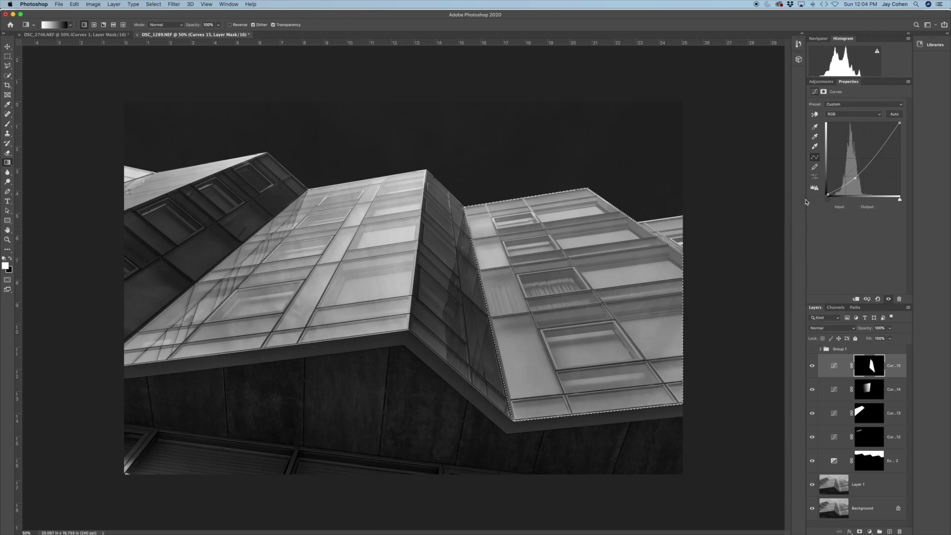
Add a Curves 16 adjustment with a 90→146 point to brighten the right face.
{"action": "left_click", "coordinate": [842, 114]}
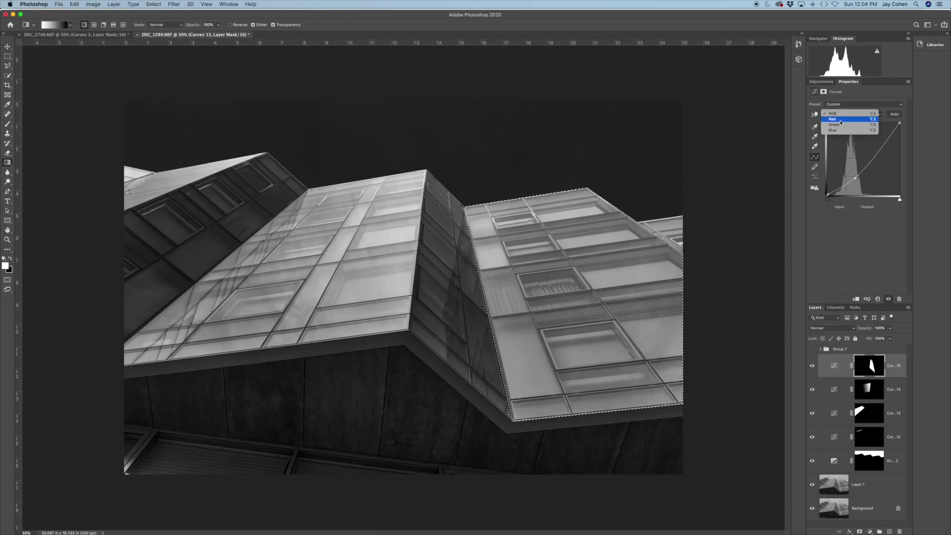
{"action": "left_click", "coordinate": [843, 240]}
{"action": "left_click", "coordinate": [822, 82]}
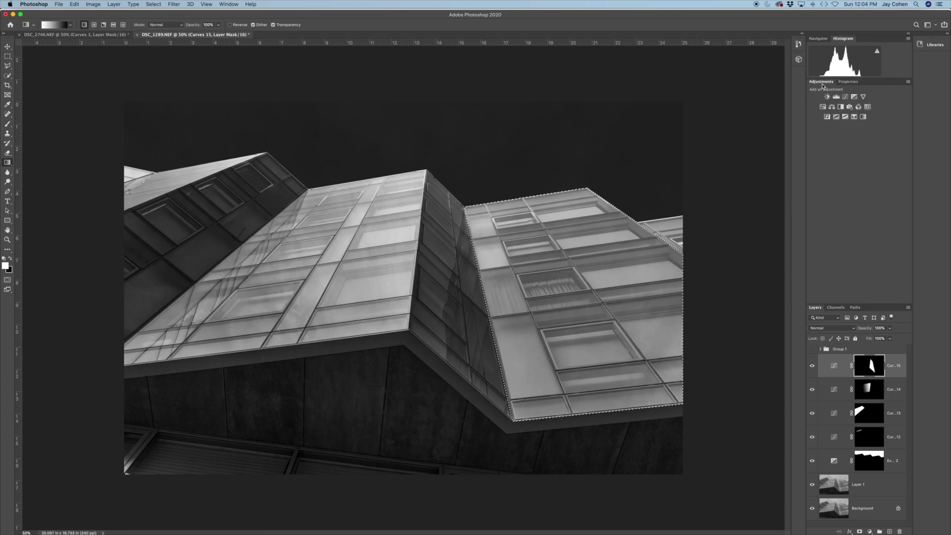
{"action": "left_click", "coordinate": [846, 96]}
{"action": "left_click_drag", "start_coordinate": [860, 163], "coordinate": [853, 152]}
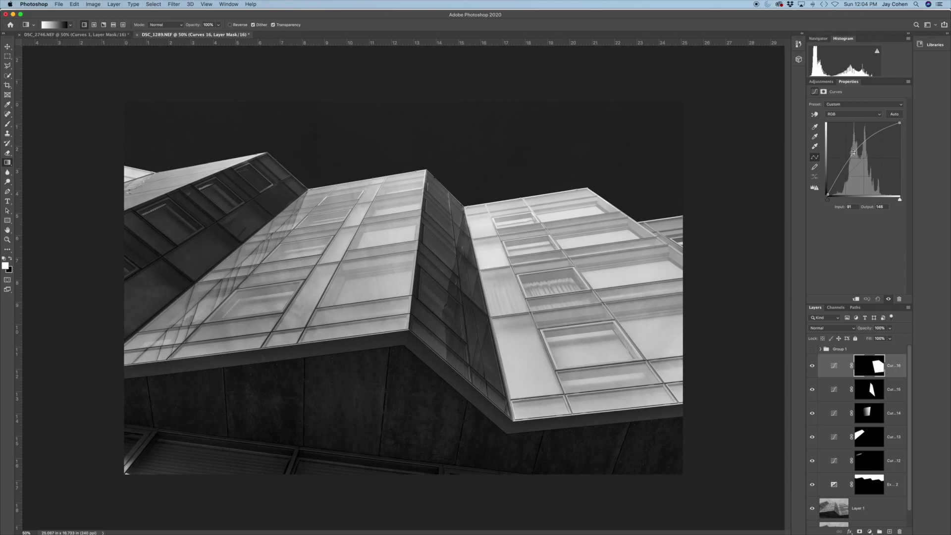
{"action": "left_click", "coordinate": [157, 5]}
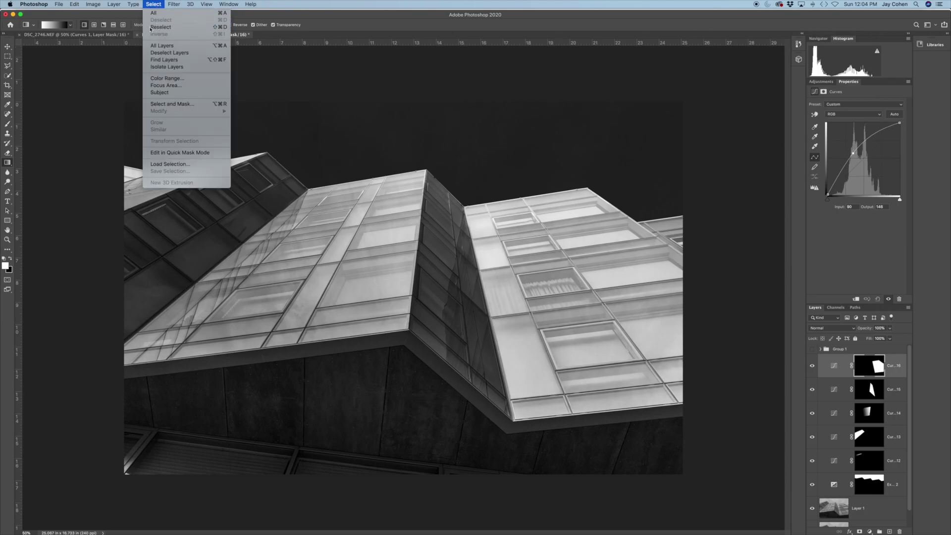
Reselect the right face, draw a gradient across Curves 16's mask, then deselect.
{"action": "left_click", "coordinate": [160, 28]}
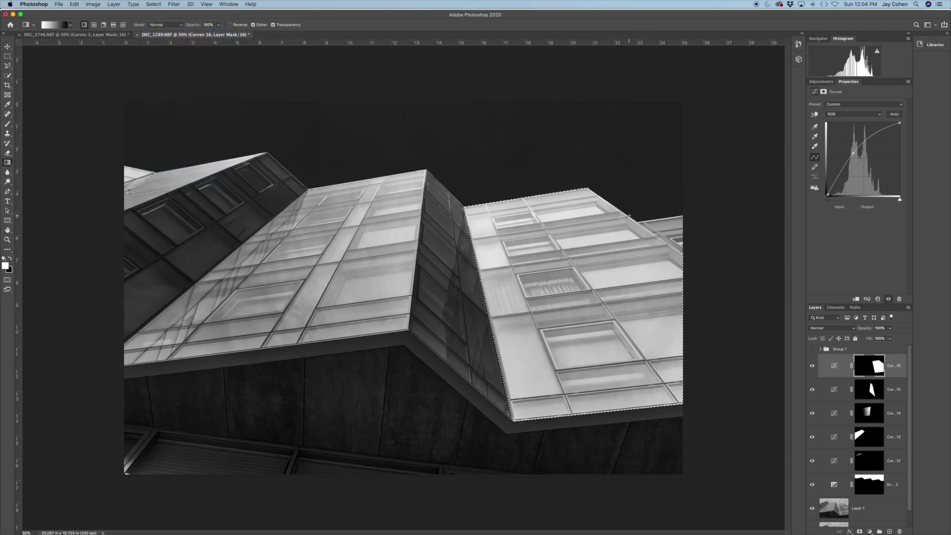
{"action": "left_click_drag", "start_coordinate": [629, 216], "coordinate": [481, 249]}
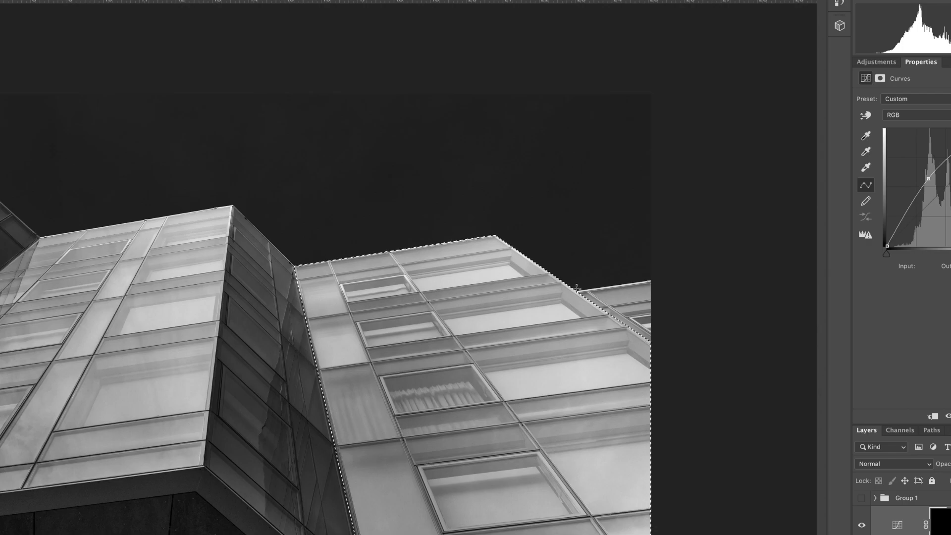
{"action": "key", "text": "ctrl+d"}
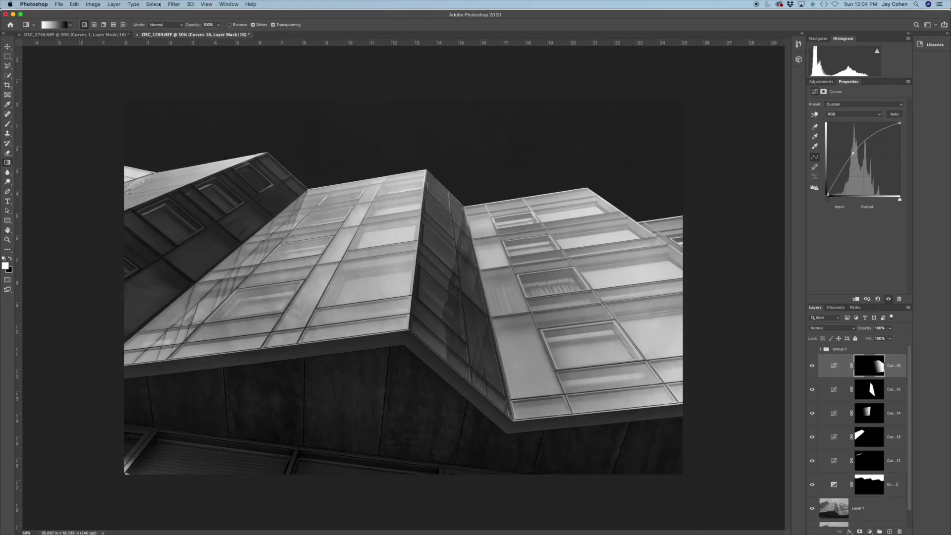
{"action": "left_click", "coordinate": [177, 5]}
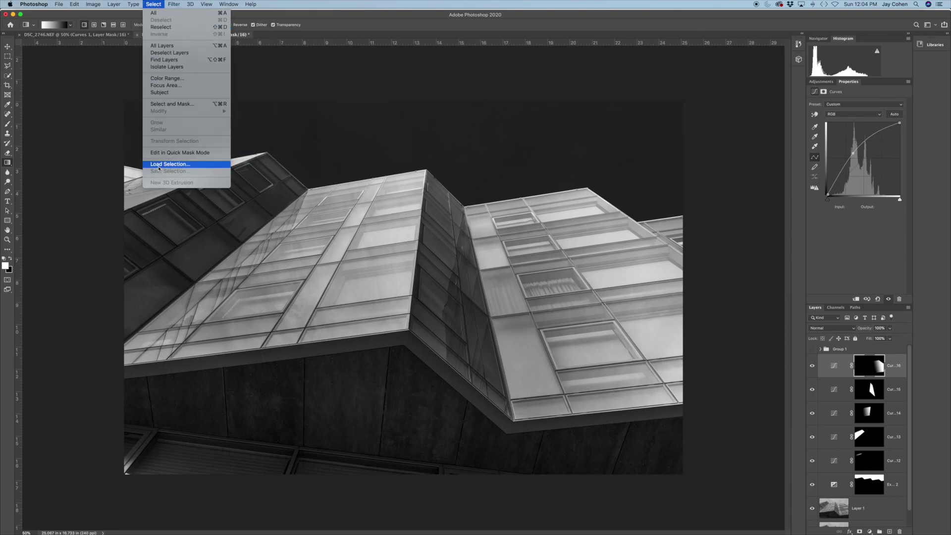
Load the saved Channel 7 selection of the far-right building section.
{"action": "left_click", "coordinate": [171, 164]}
{"action": "left_click", "coordinate": [717, 243]}
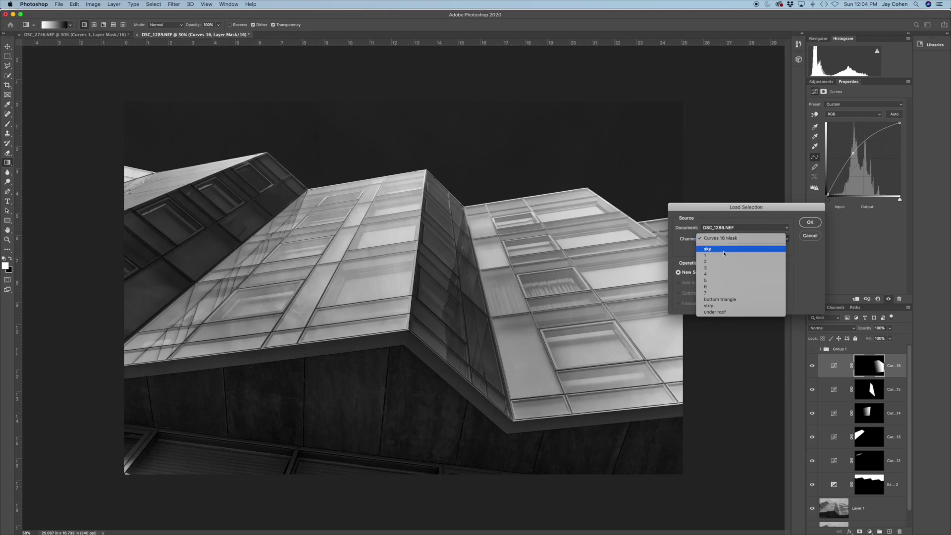
{"action": "left_click", "coordinate": [718, 297]}
{"action": "left_click", "coordinate": [810, 223]}
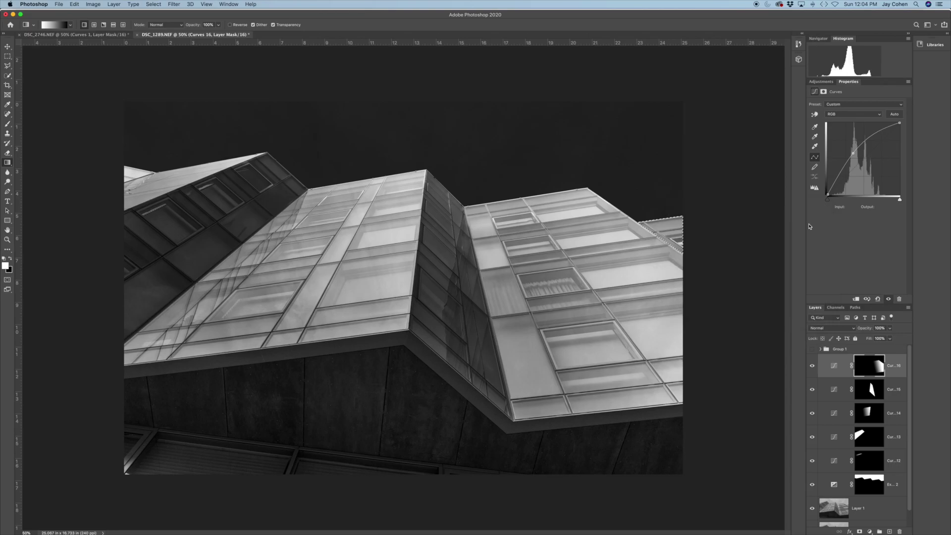
Add Curves 17 with a 91→163 point to brighten that section, then reselect.
{"action": "left_click", "coordinate": [822, 82]}
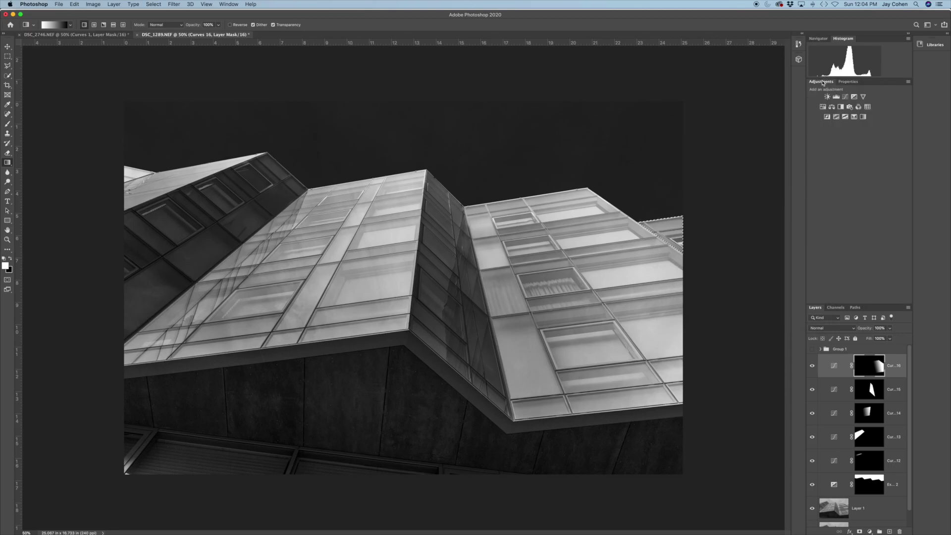
{"action": "left_click", "coordinate": [845, 97]}
{"action": "left_click_drag", "start_coordinate": [861, 160], "coordinate": [854, 149]}
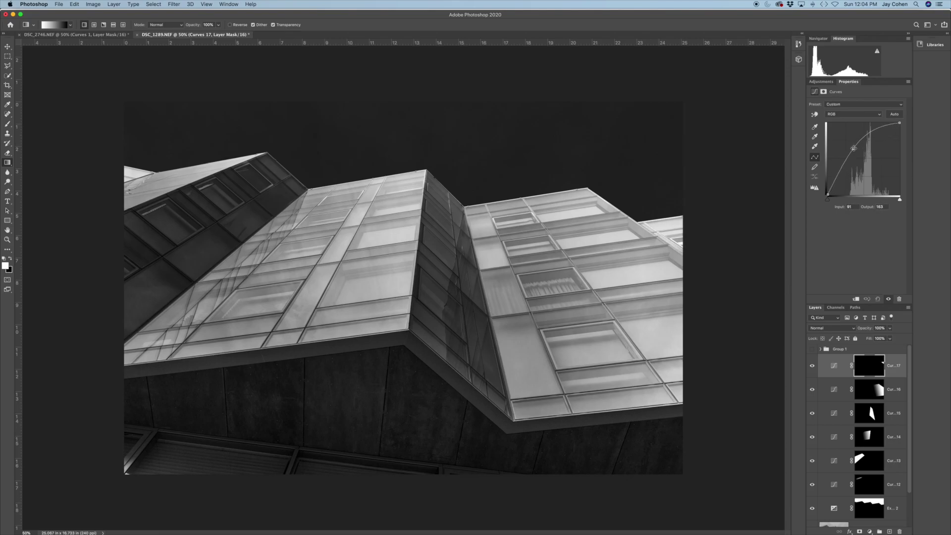
{"action": "left_click", "coordinate": [162, 5]}
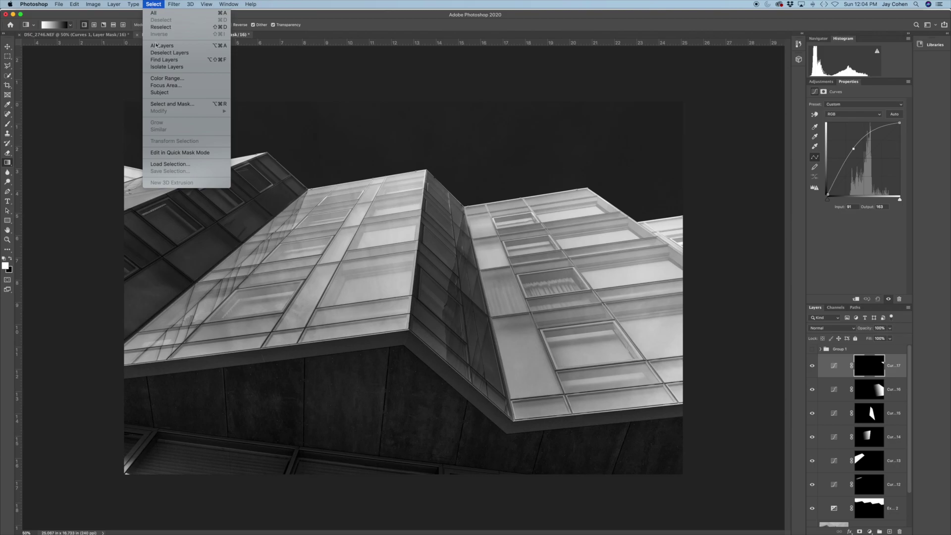
{"action": "left_click", "coordinate": [153, 27]}
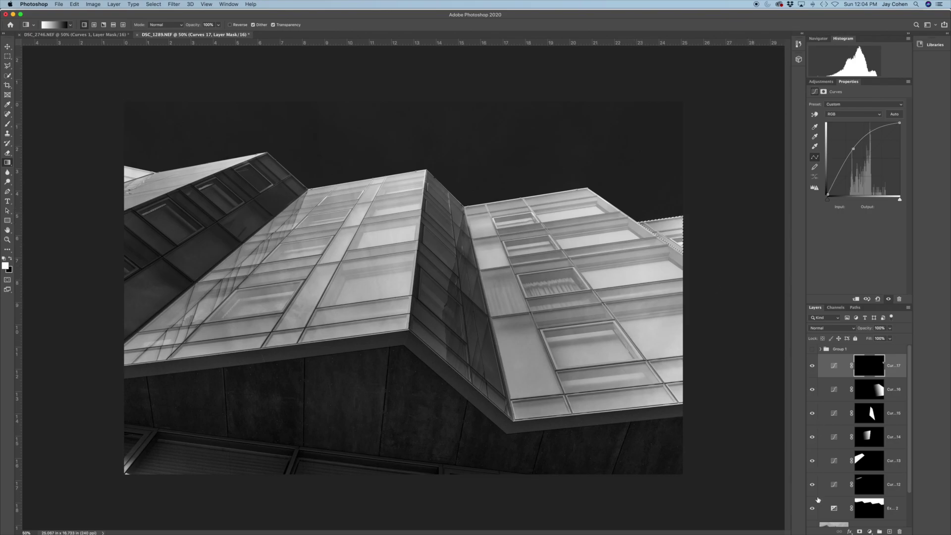
{"action": "left_click_drag", "start_coordinate": [813, 484], "coordinate": [812, 371]}
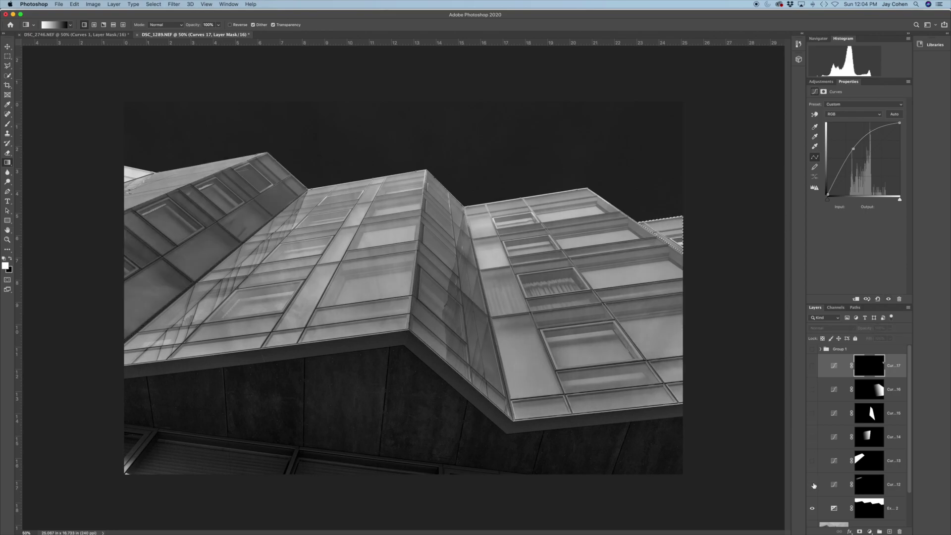
{"action": "left_click_drag", "start_coordinate": [813, 486], "coordinate": [813, 369]}
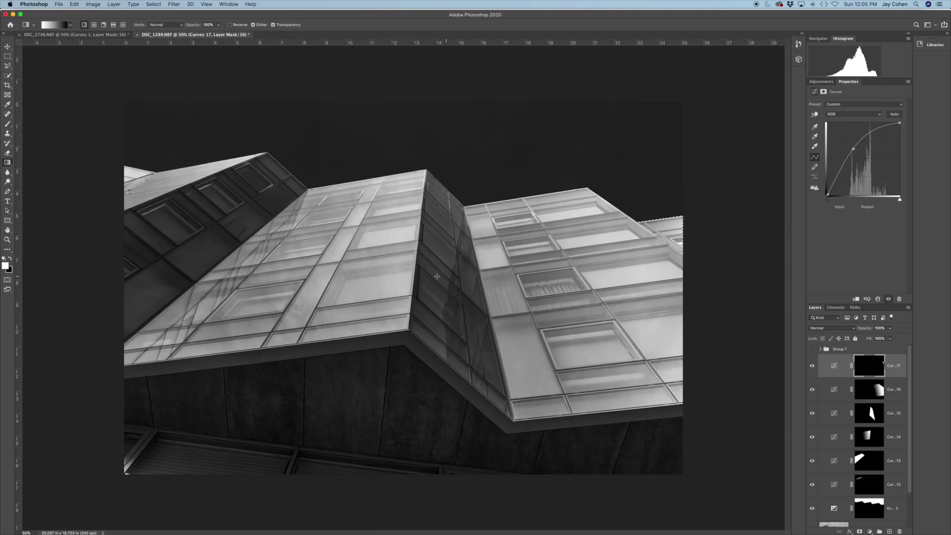
{"action": "left_click", "coordinate": [153, 4]}
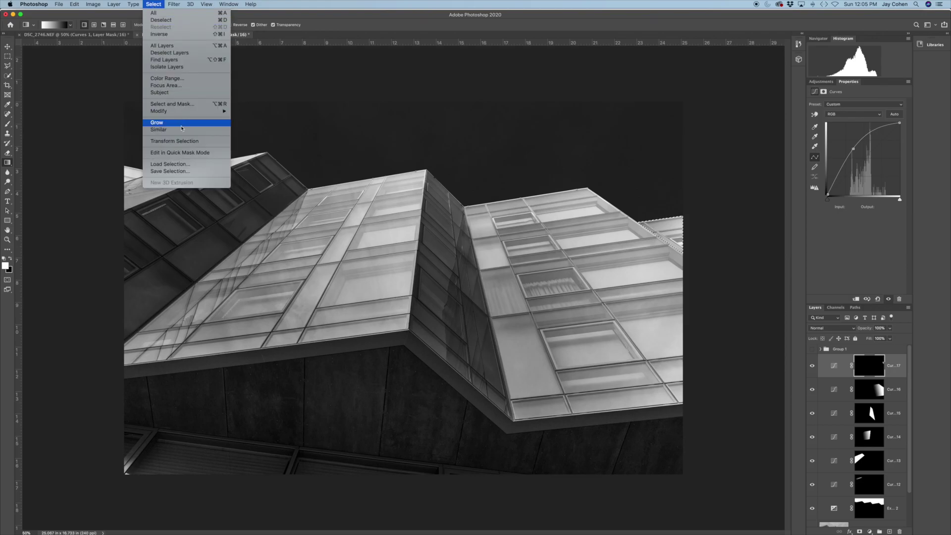
Load the saved strip channel as a selection along the building's lower edge.
{"action": "left_click", "coordinate": [169, 164]}
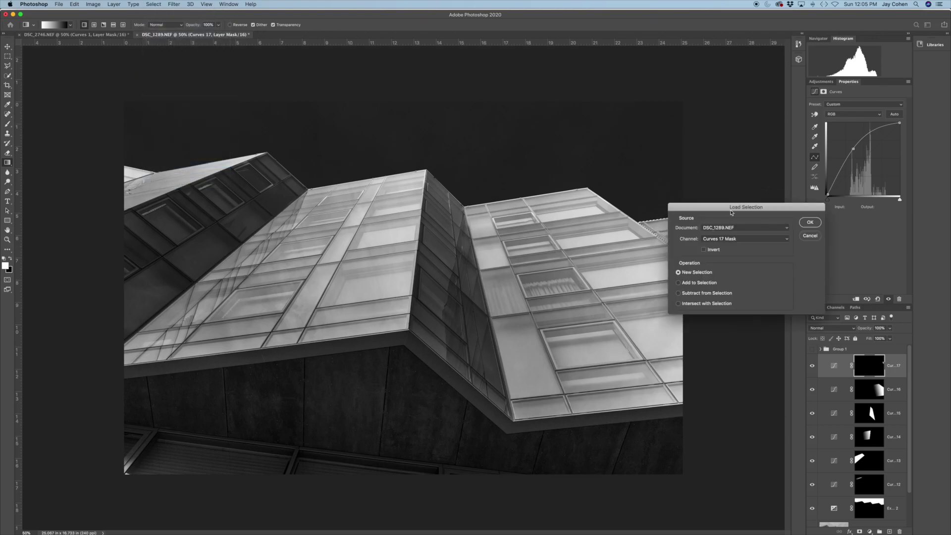
{"action": "left_click", "coordinate": [731, 238]}
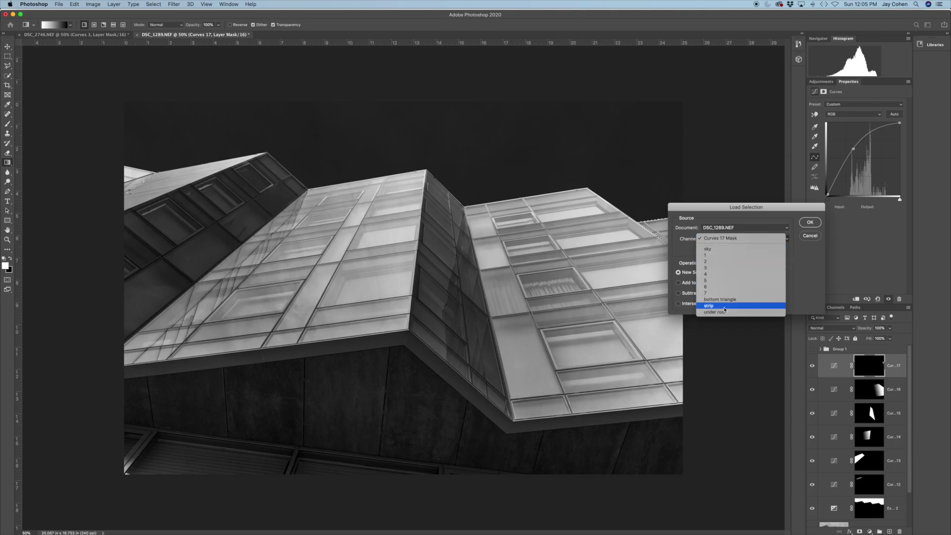
{"action": "key", "text": "Return"}
{"action": "left_click", "coordinate": [808, 223]}
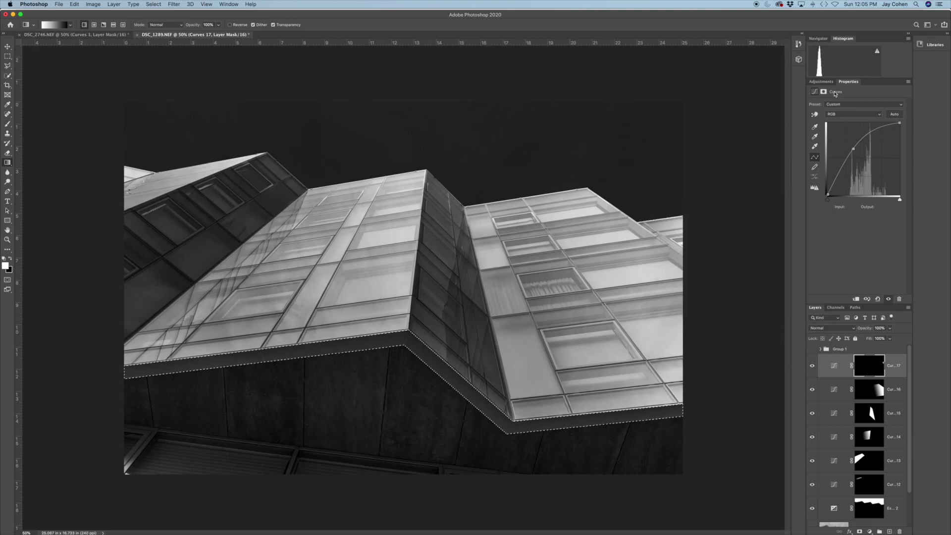
Add Curves 18 and lift the dark end to 29→77 to brighten the strip.
{"action": "left_click", "coordinate": [821, 82]}
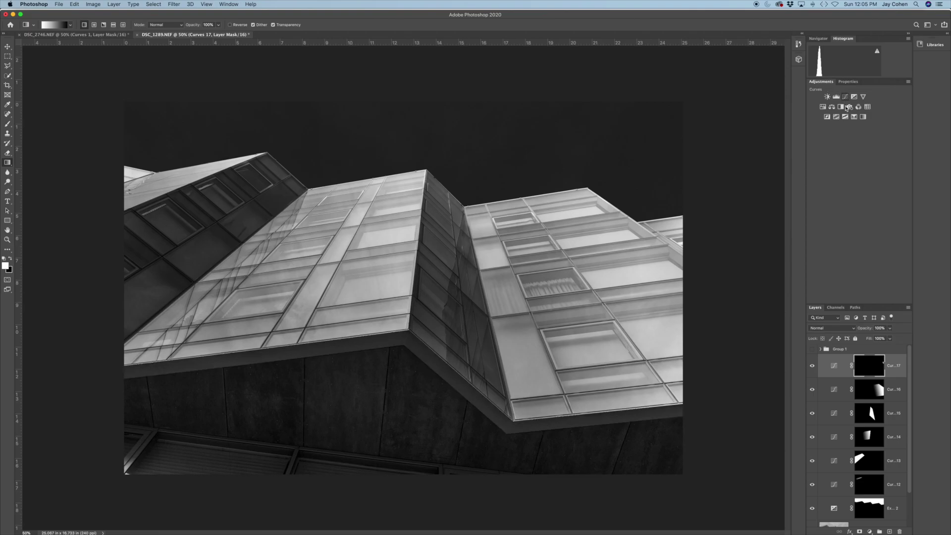
{"action": "left_click", "coordinate": [847, 109]}
{"action": "left_click_drag", "start_coordinate": [837, 186], "coordinate": [836, 172]}
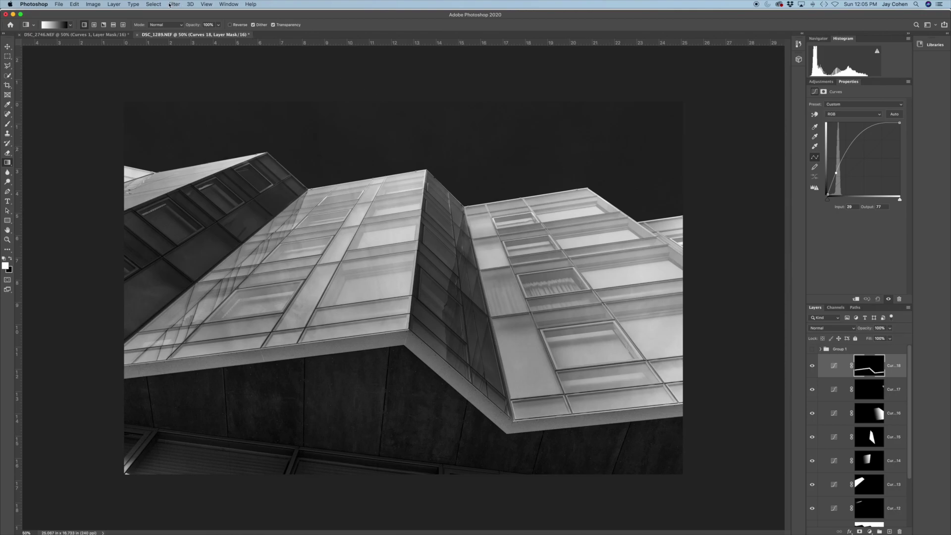
{"action": "left_click", "coordinate": [154, 4]}
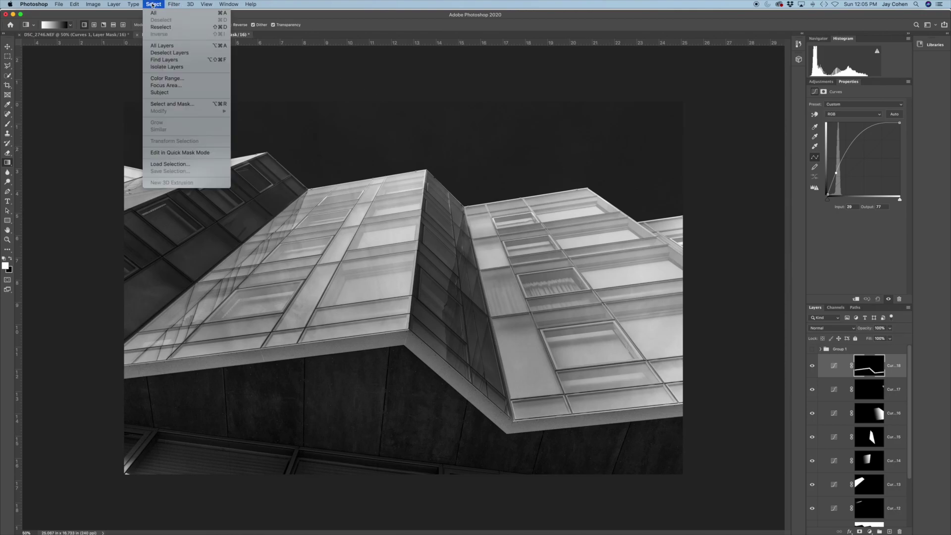
Load the bottom triangle channel and add Curves 19 with a raised curve.
{"action": "left_click", "coordinate": [176, 164]}
{"action": "left_click", "coordinate": [721, 239]}
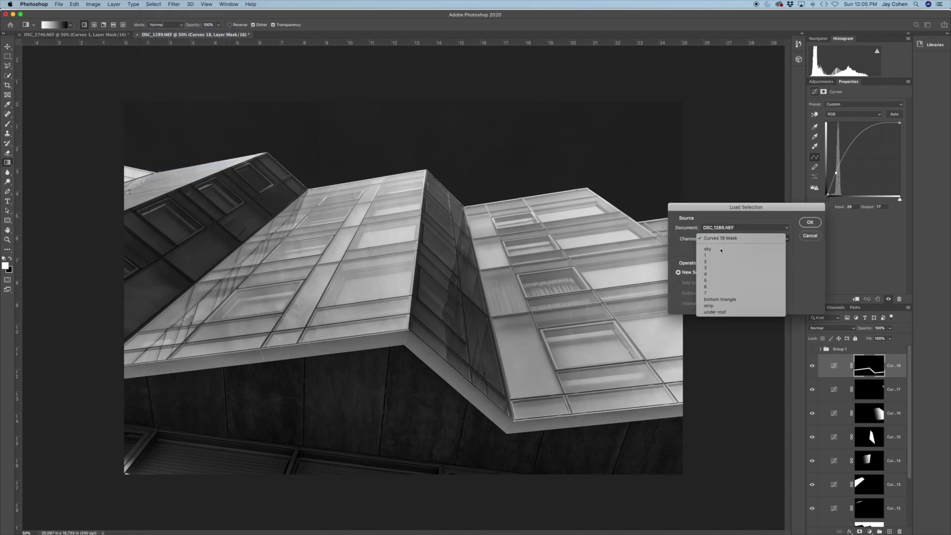
{"action": "left_click", "coordinate": [729, 304]}
{"action": "left_click", "coordinate": [811, 222]}
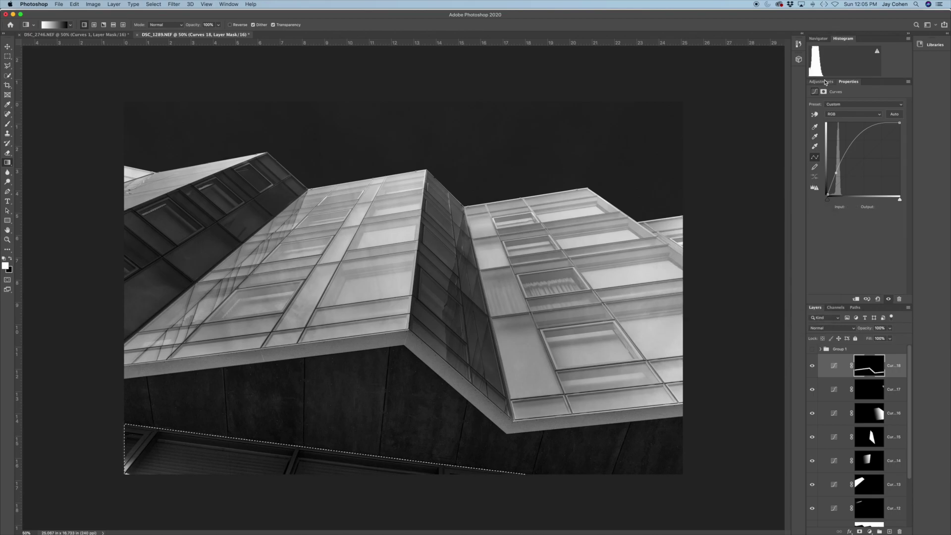
{"action": "left_click", "coordinate": [823, 81]}
{"action": "left_click", "coordinate": [845, 100]}
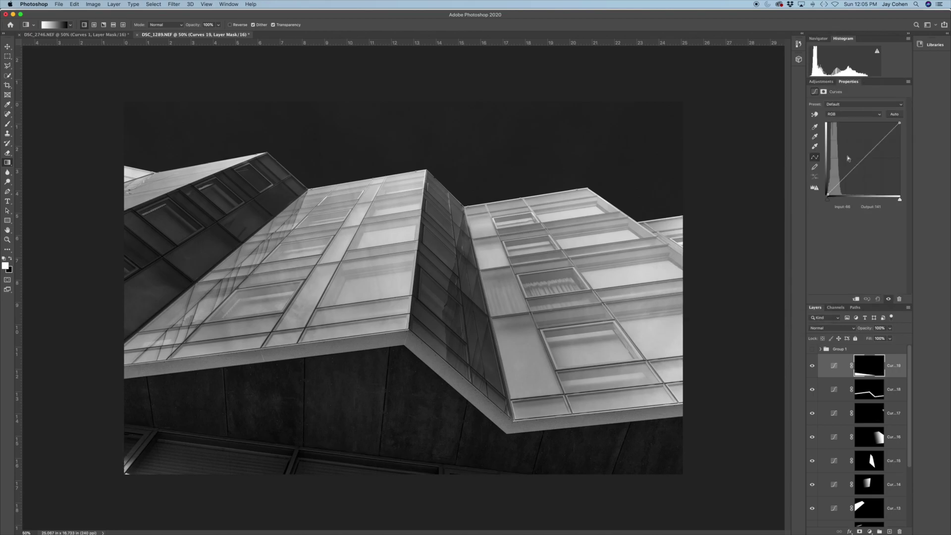
{"action": "left_click_drag", "start_coordinate": [837, 185], "coordinate": [834, 170]}
Reselect, fill the mask black, draw a gradient along the bottom strip, and deselect.
{"action": "left_click", "coordinate": [158, 5]}
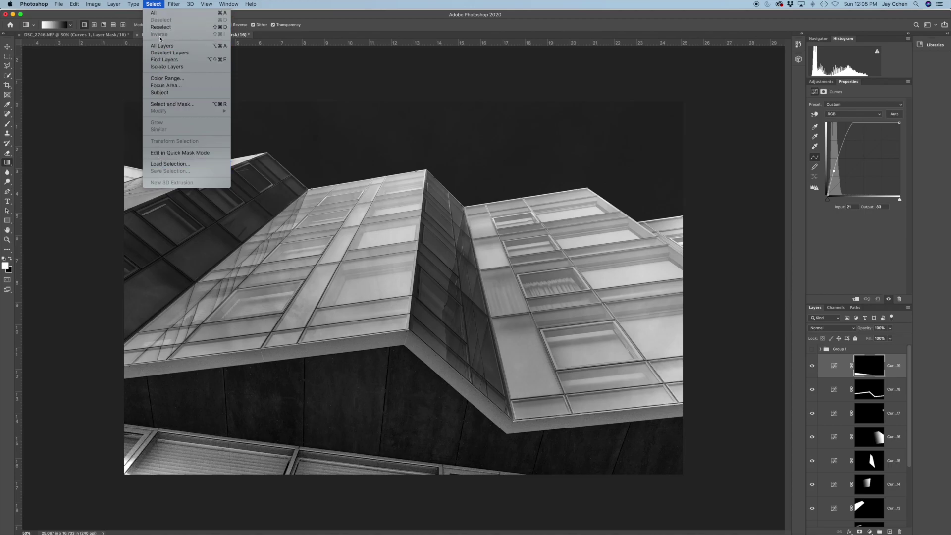
{"action": "key", "text": "Return"}
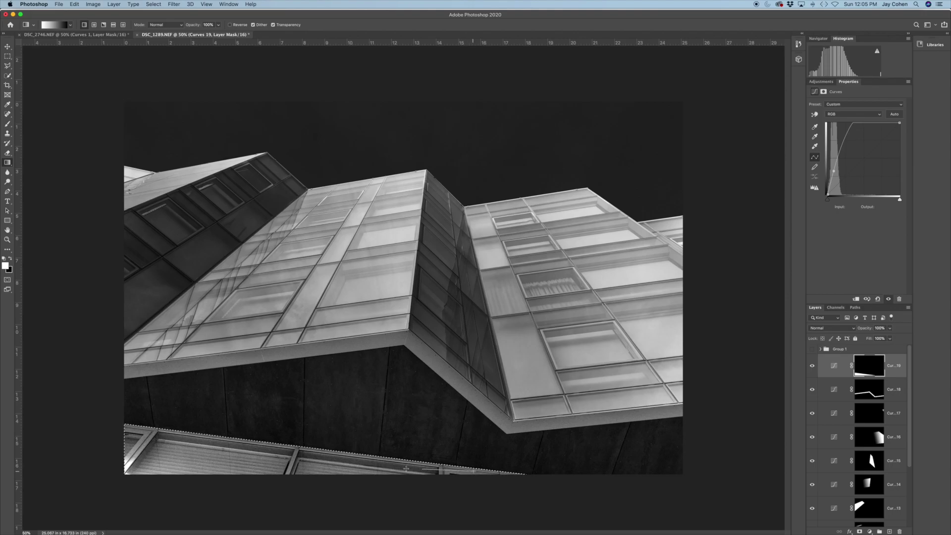
{"action": "key", "text": "super+BackSpace"}
{"action": "left_click_drag", "start_coordinate": [108, 446], "coordinate": [393, 462]}
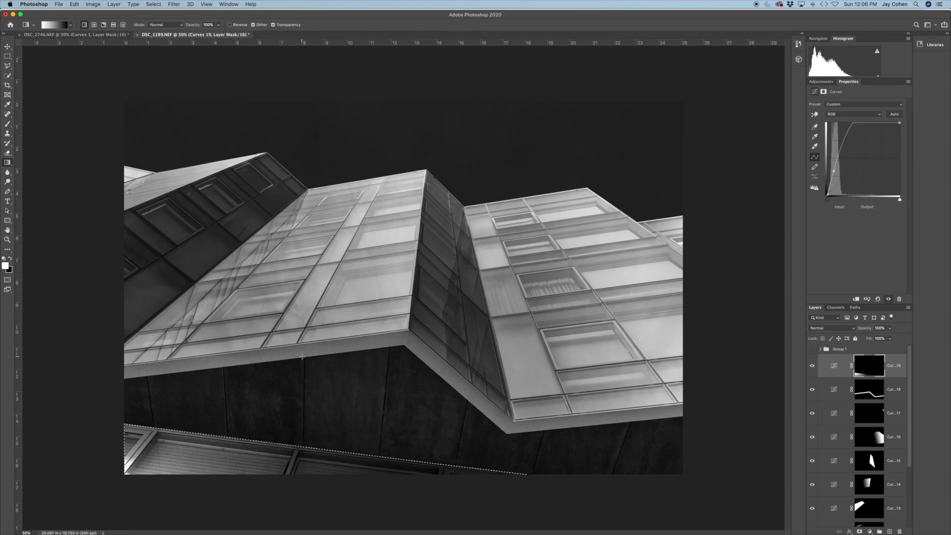
{"action": "key", "text": "super+d"}
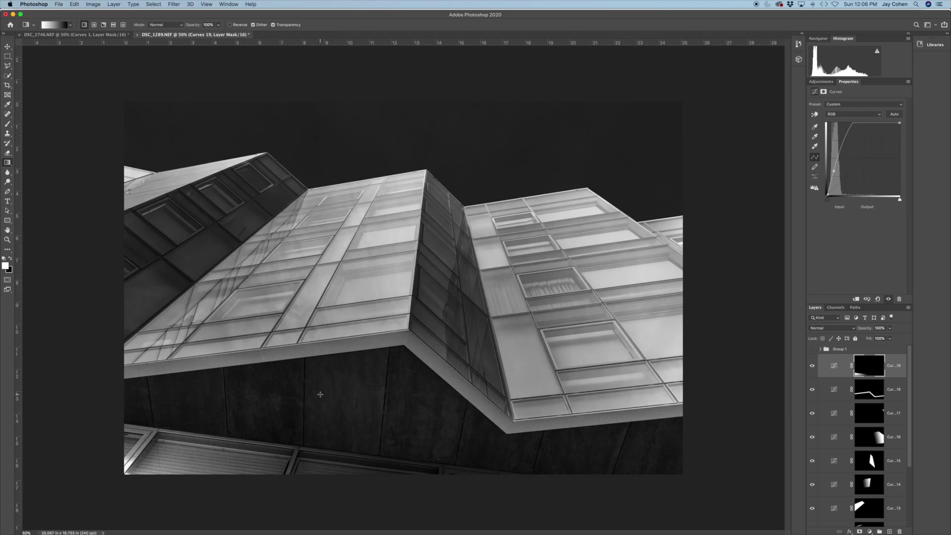
Load the saved 'under roof' channel as a selection.
{"action": "left_click", "coordinate": [151, 4]}
{"action": "left_click", "coordinate": [169, 164]}
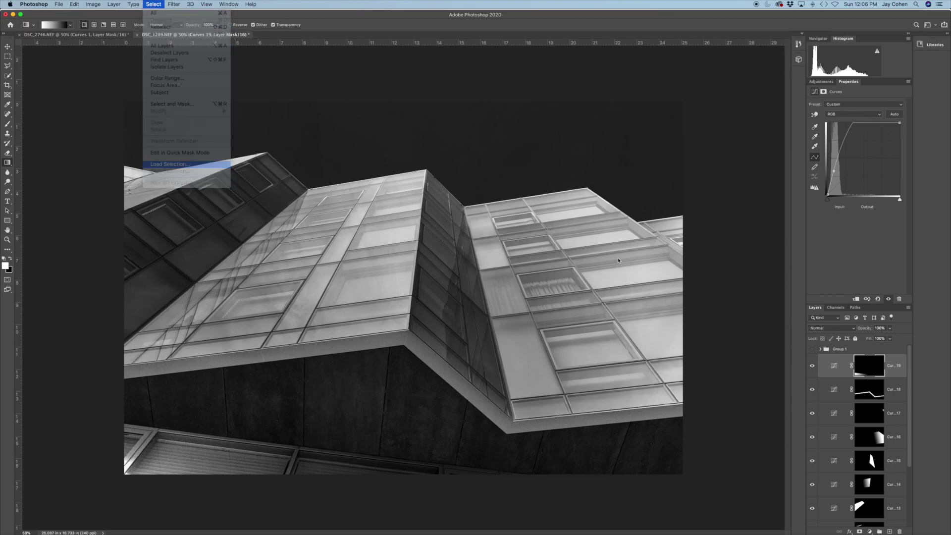
{"action": "left_click", "coordinate": [723, 240]}
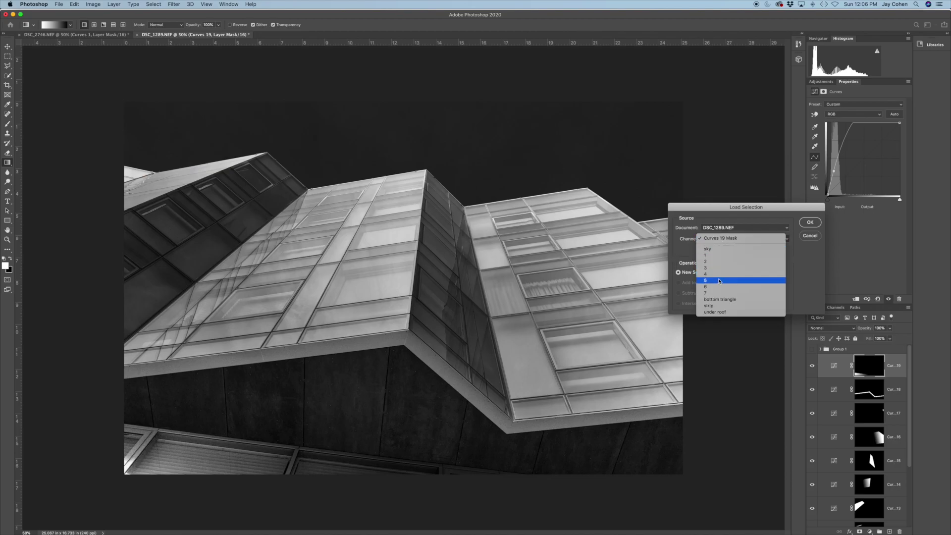
{"action": "left_click", "coordinate": [720, 312]}
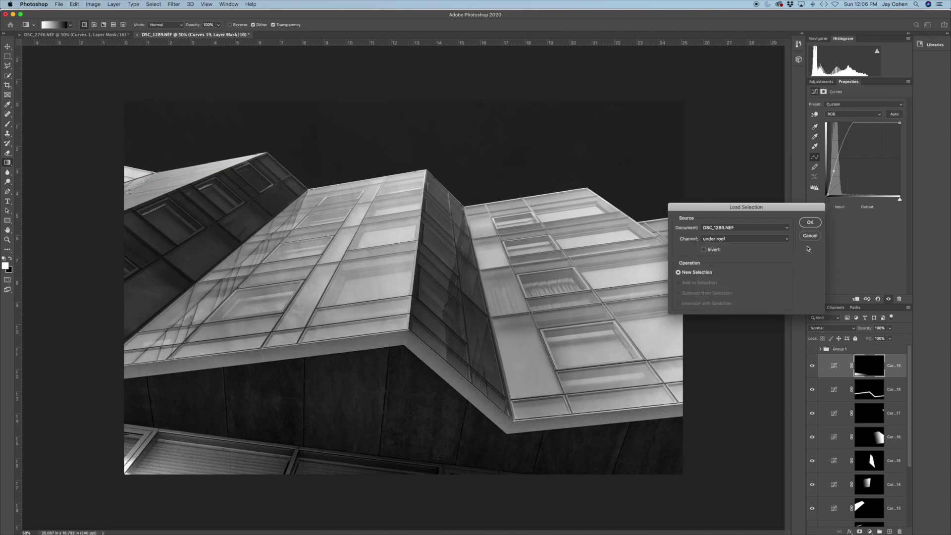
{"action": "left_click", "coordinate": [811, 222]}
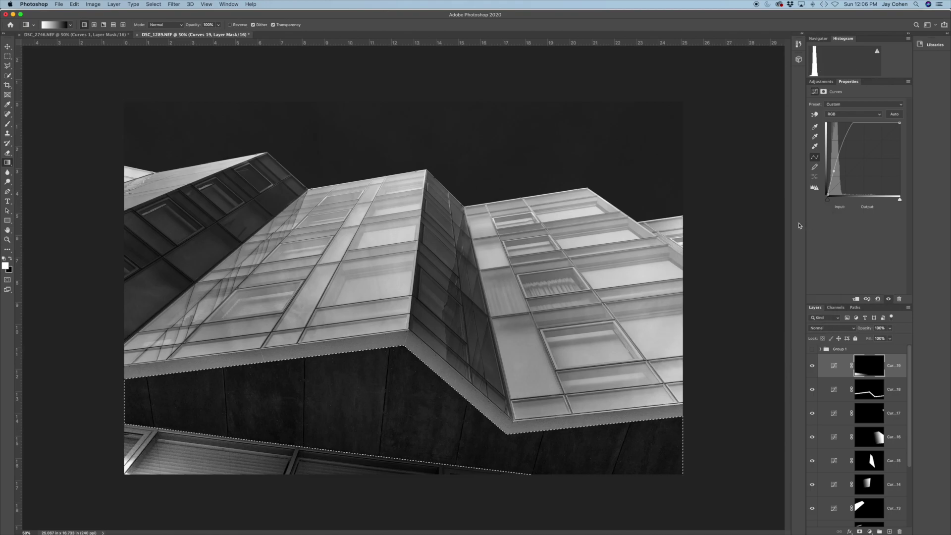
Add Curves 20 and pull the curve down to darken the under-roof wall.
{"action": "left_click", "coordinate": [822, 81]}
{"action": "left_click", "coordinate": [836, 95]}
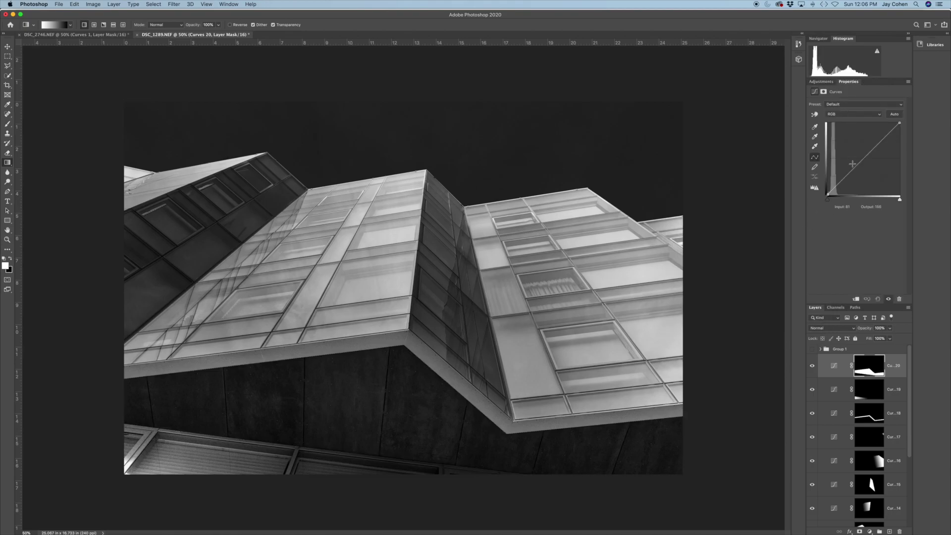
{"action": "left_click_drag", "start_coordinate": [843, 181], "coordinate": [842, 185]}
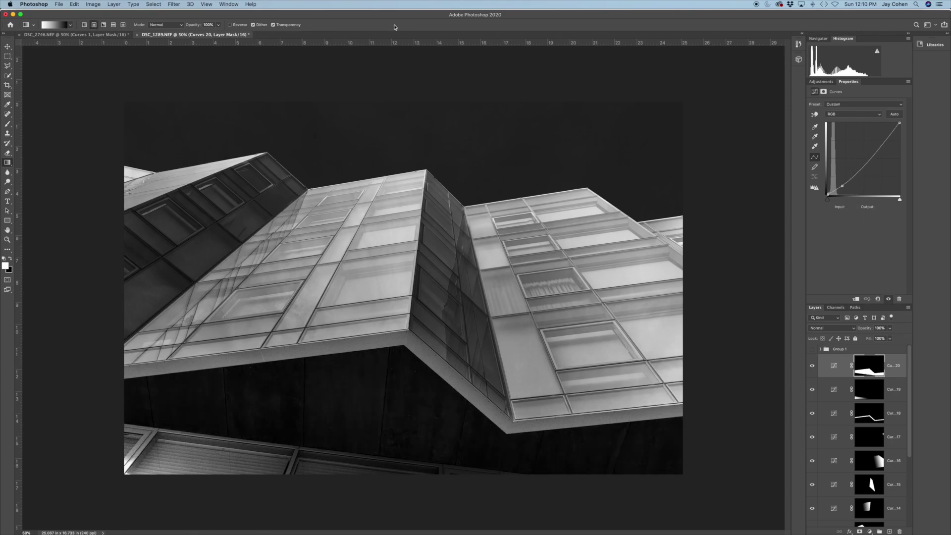
Load the 'under roof' channel selection again.
{"action": "left_click", "coordinate": [153, 5]}
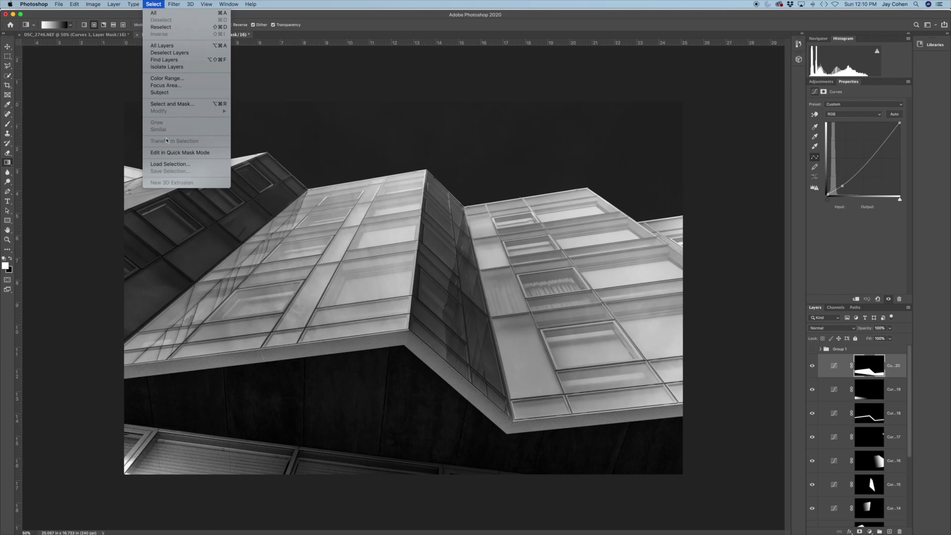
{"action": "left_click", "coordinate": [171, 164]}
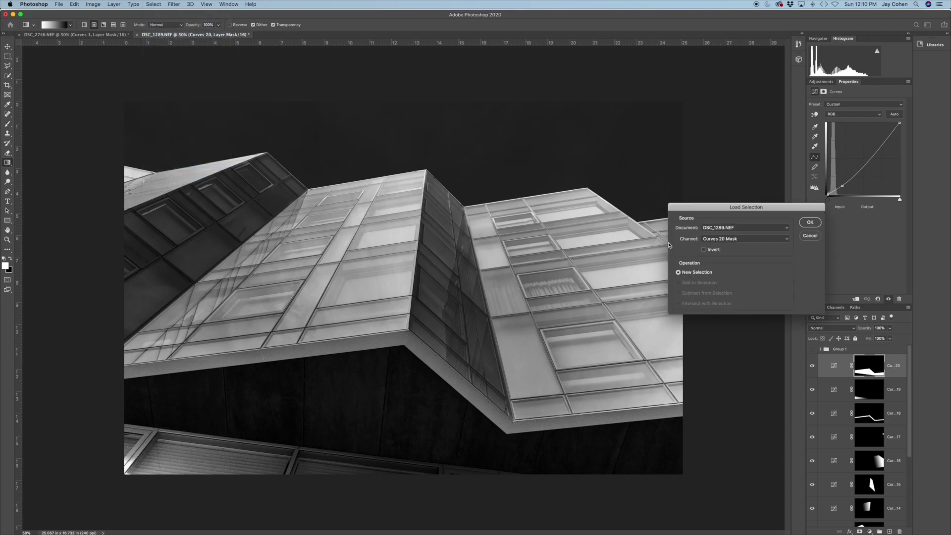
{"action": "left_click", "coordinate": [715, 240]}
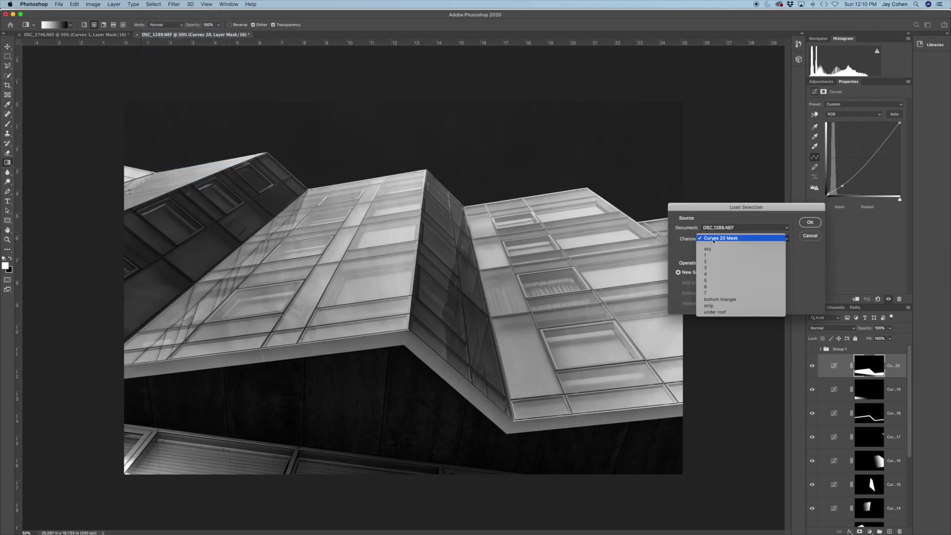
{"action": "left_click", "coordinate": [720, 312]}
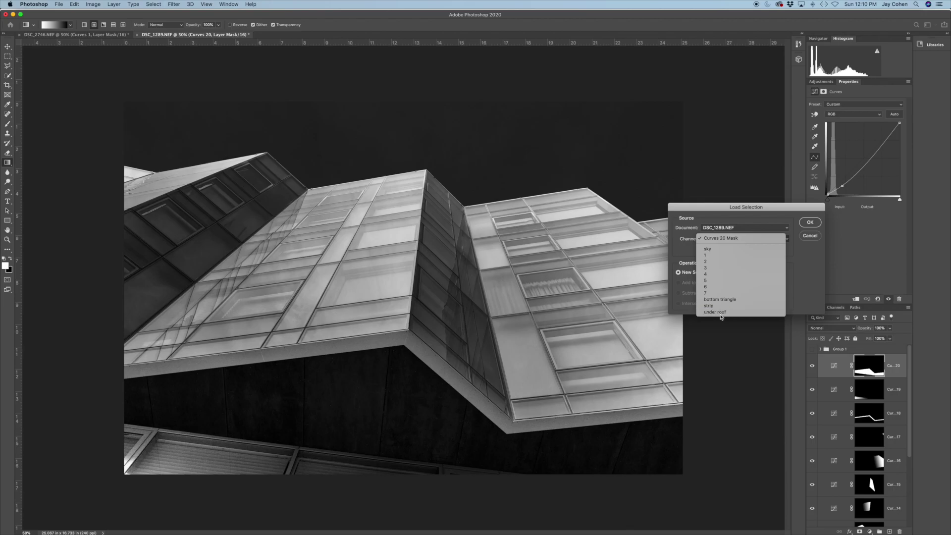
{"action": "left_click", "coordinate": [810, 222]}
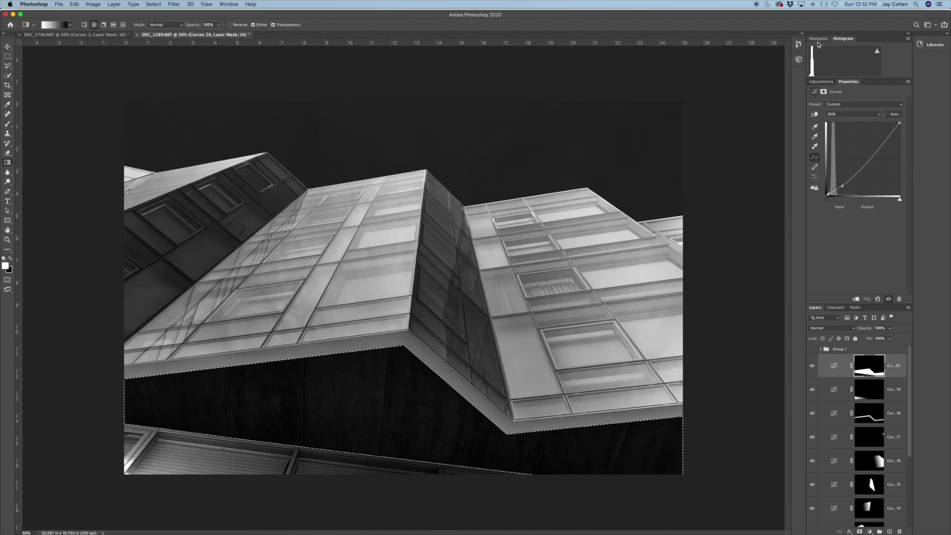
Add Curves 21 with a raised shadow point to brighten the lower wall.
{"action": "left_click", "coordinate": [822, 82]}
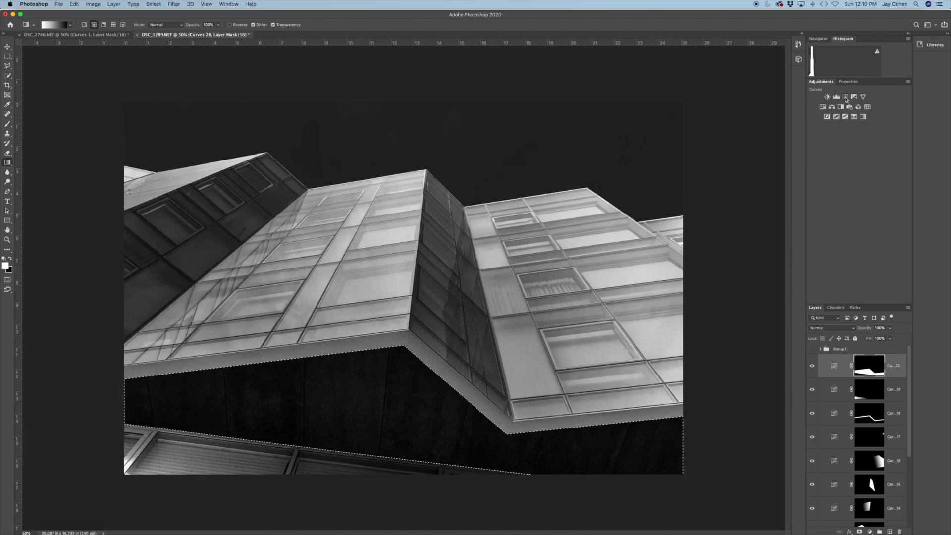
{"action": "left_click", "coordinate": [846, 115]}
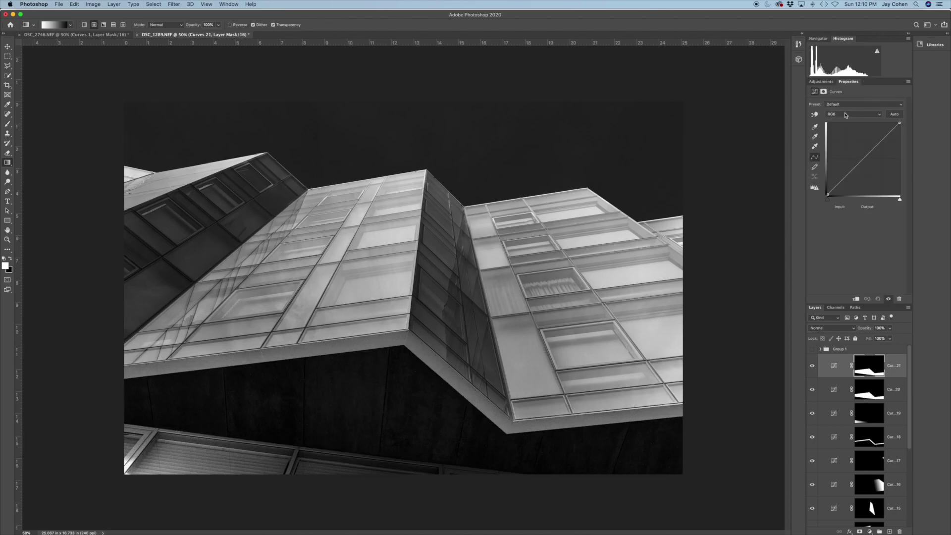
{"action": "left_click", "coordinate": [837, 186]}
{"action": "left_click_drag", "start_coordinate": [837, 186], "coordinate": [832, 174]}
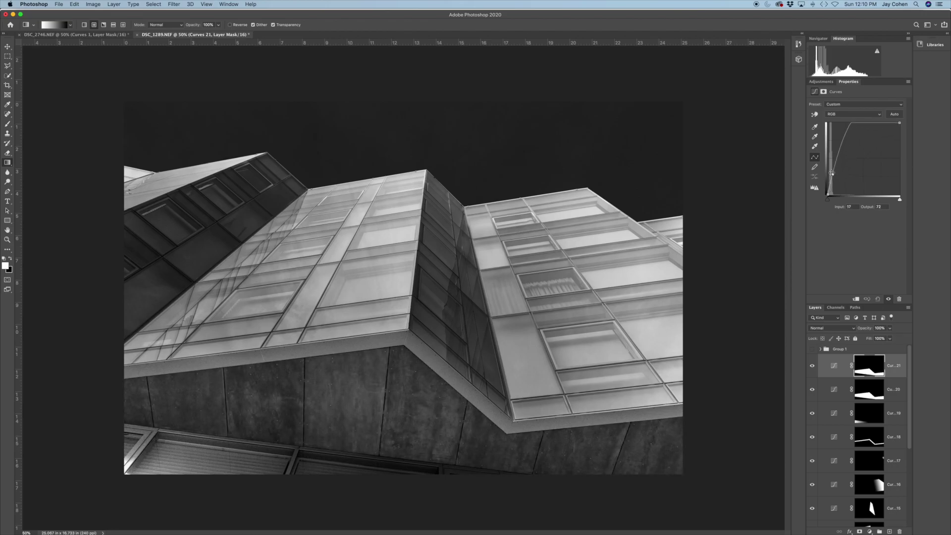
Reselect, apply a linear gradient to the mask to limit the lift, then deselect.
{"action": "left_click", "coordinate": [151, 4]}
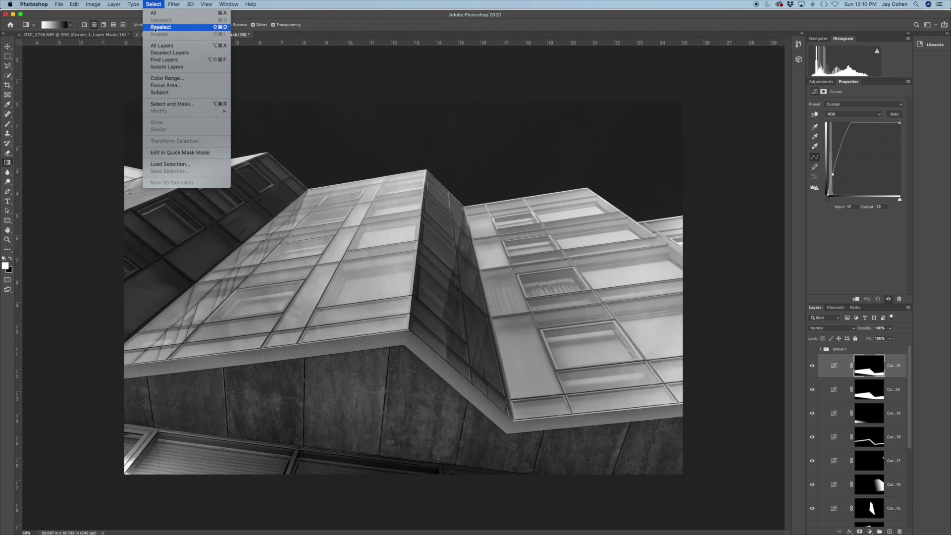
{"action": "left_click", "coordinate": [152, 30]}
{"action": "left_click", "coordinate": [85, 26]}
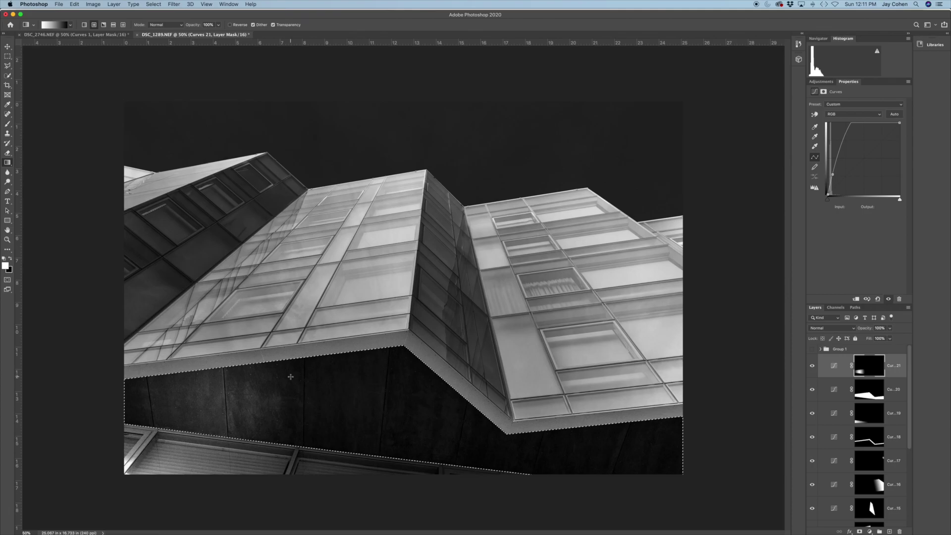
{"action": "key", "text": "super+d"}
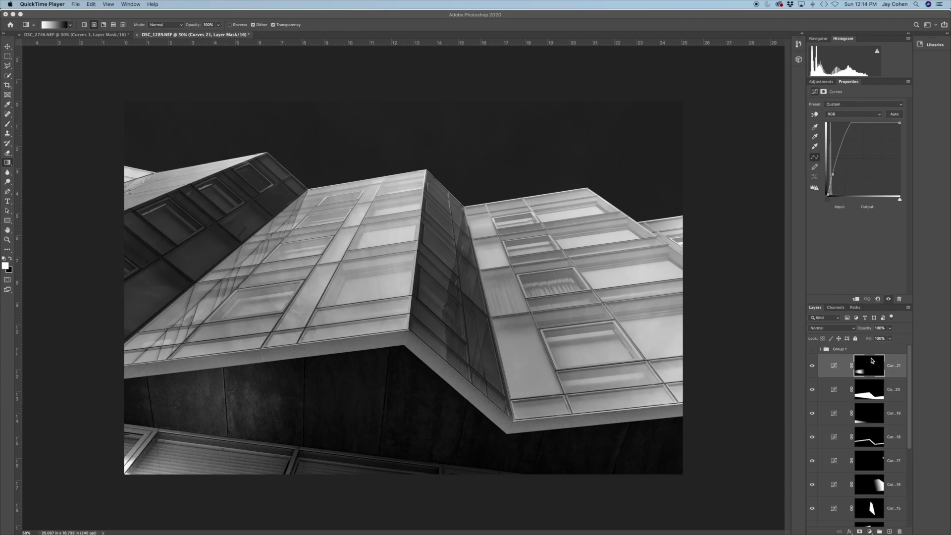
{"action": "left_click", "coordinate": [910, 365]}
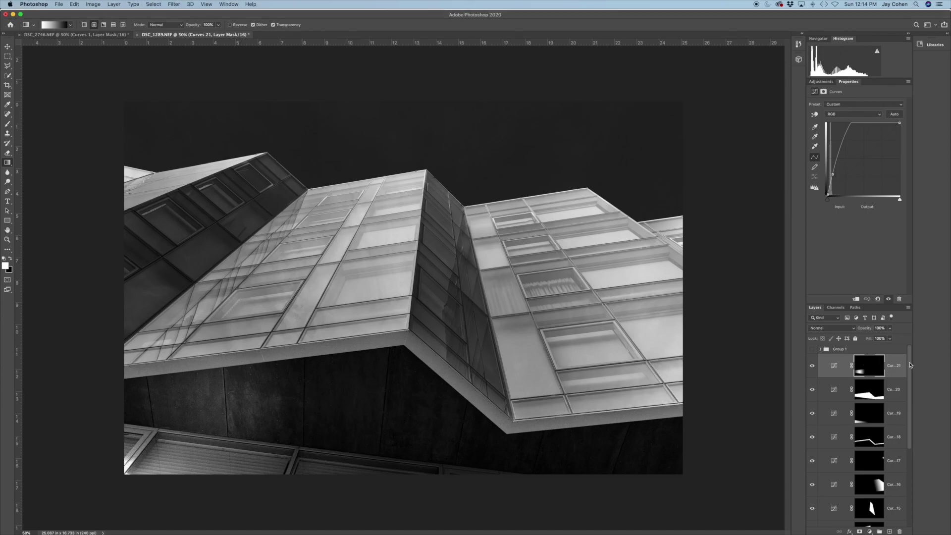
Select the layers from the top down to Exposure and stamp them into merged Layer 3.
{"action": "left_click_drag", "start_coordinate": [910, 365], "coordinate": [911, 444]}
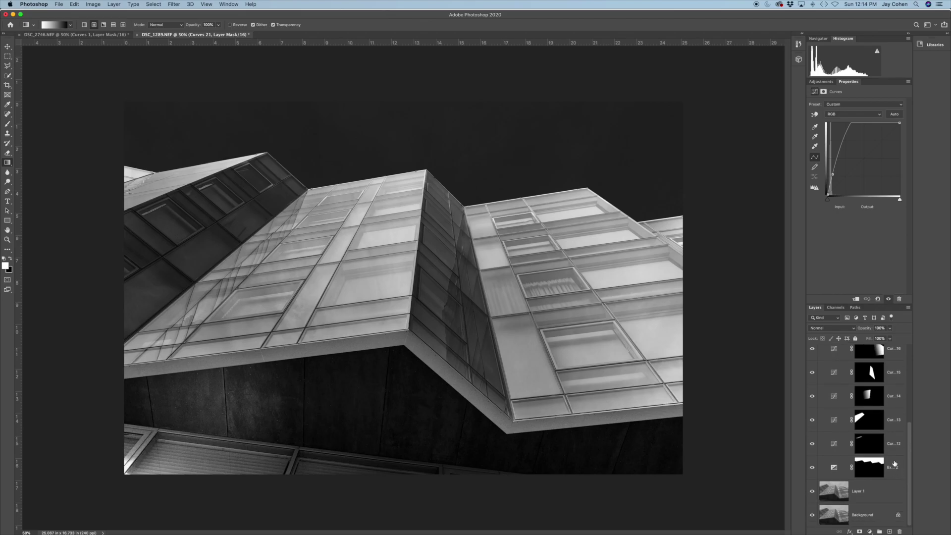
{"action": "left_click", "coordinate": [894, 466], "text": "shift"}
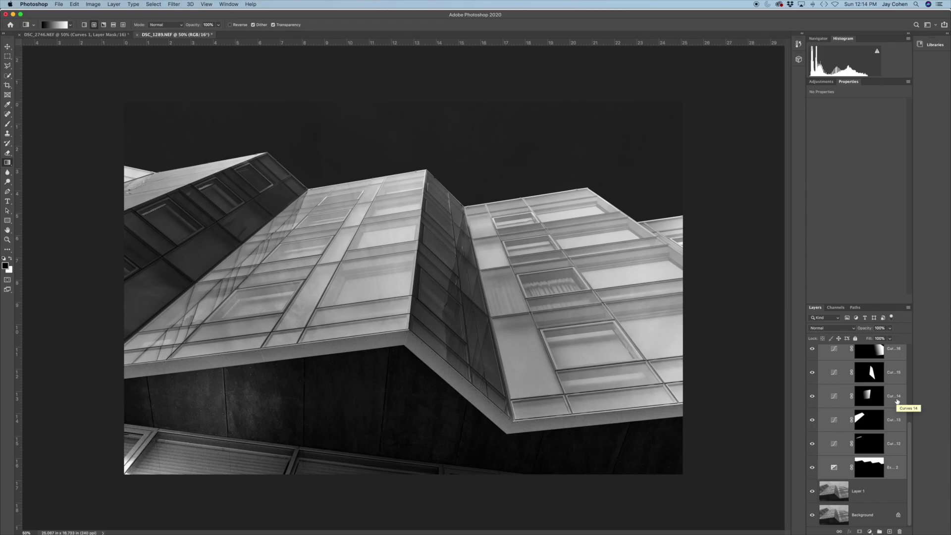
{"action": "key", "text": "super+alt+shift+e"}
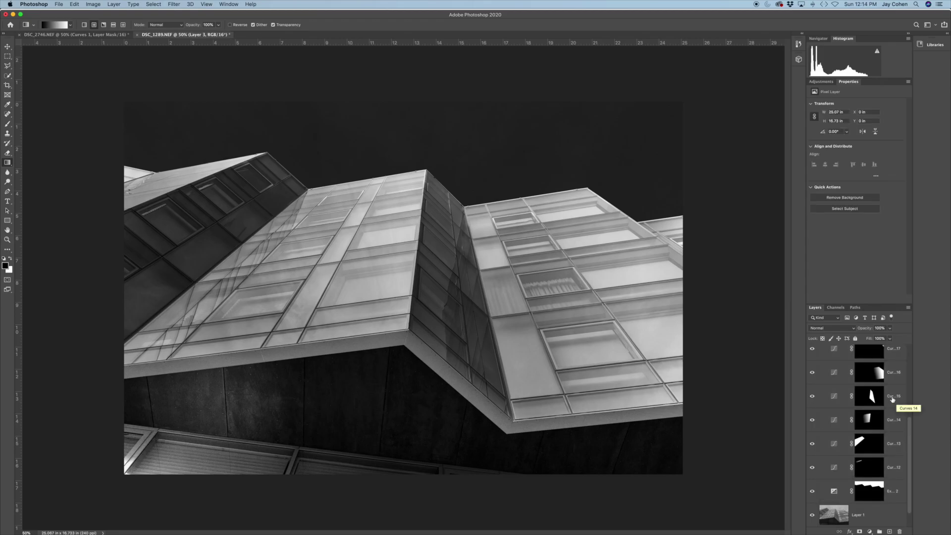
{"action": "scroll", "coordinate": [892, 401], "scroll_direction": "up", "scroll_amount": 5}
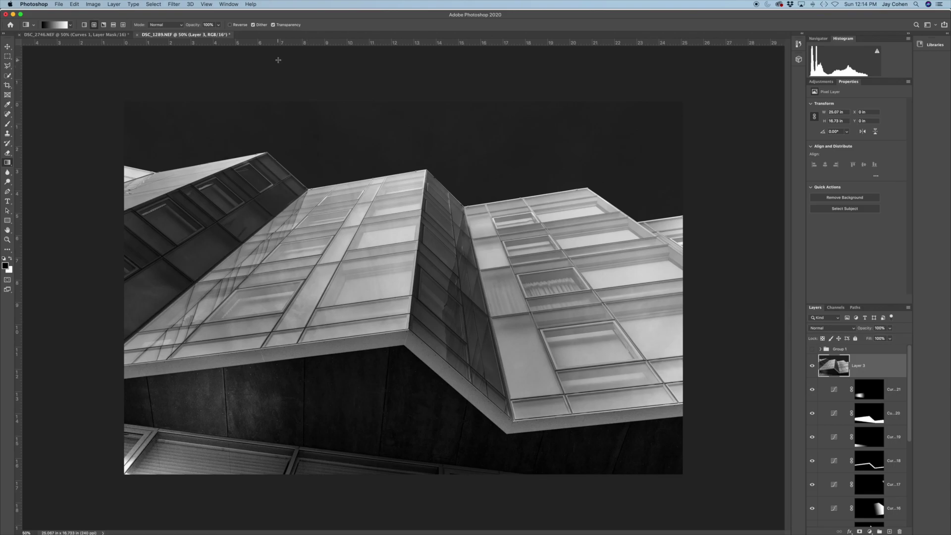
Load the saved 'sky' selection and add a new empty Layer 4 above Layer 3.
{"action": "left_click", "coordinate": [154, 5]}
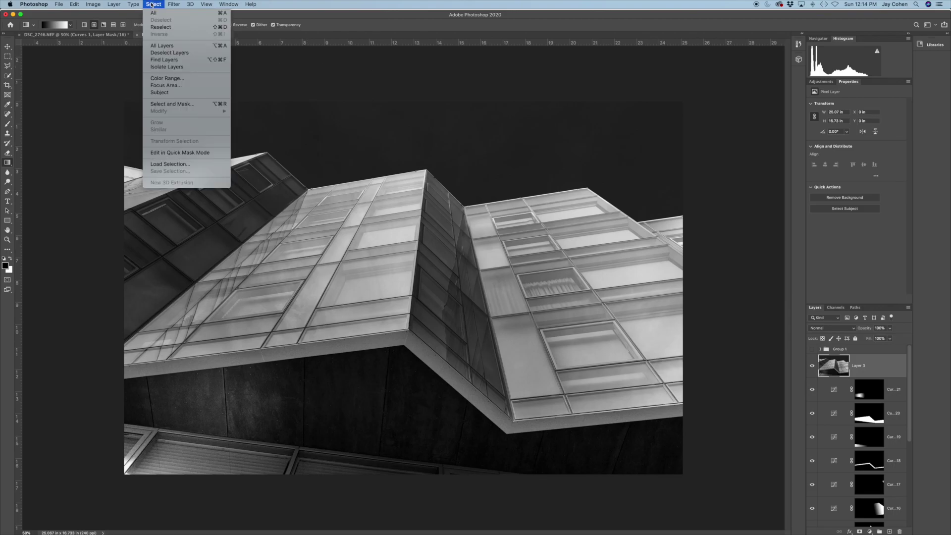
{"action": "left_click", "coordinate": [170, 164]}
{"action": "left_click", "coordinate": [736, 240]}
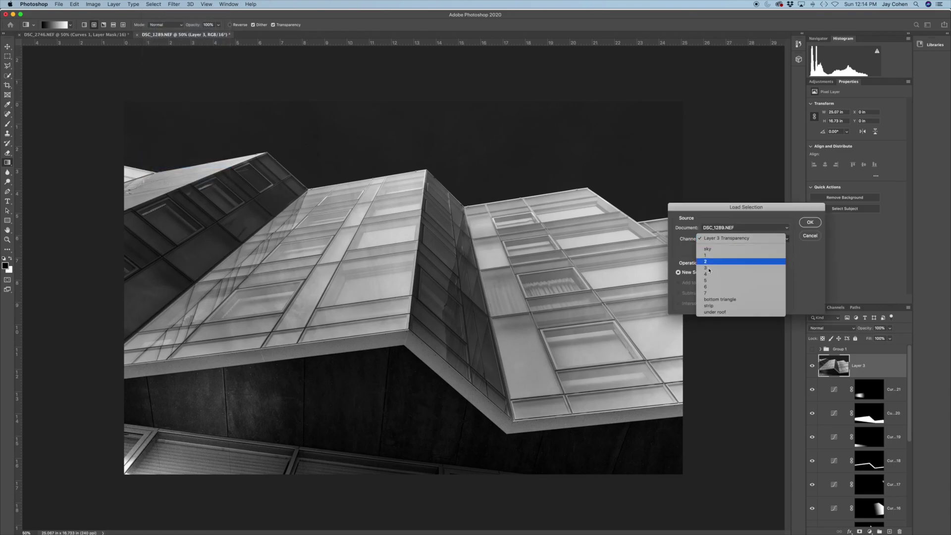
{"action": "key", "text": "Return"}
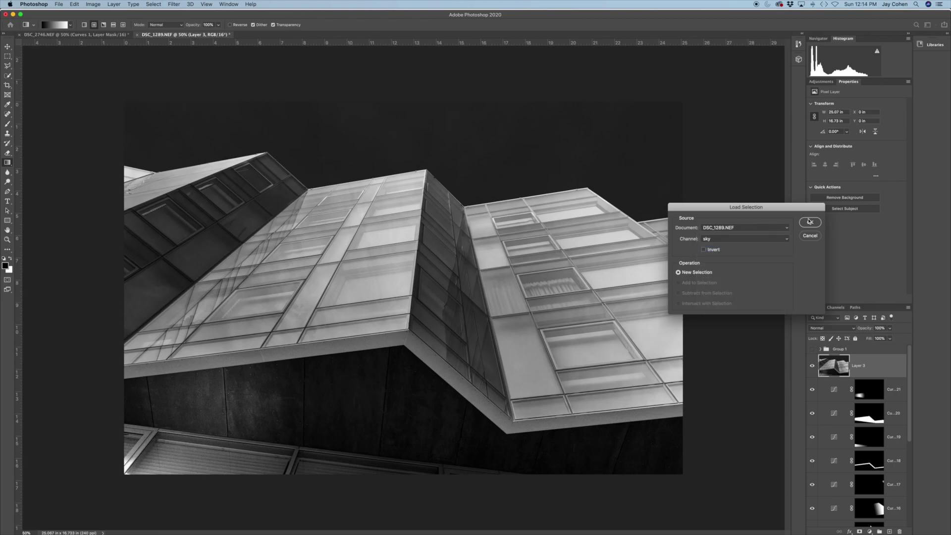
{"action": "left_click", "coordinate": [810, 222]}
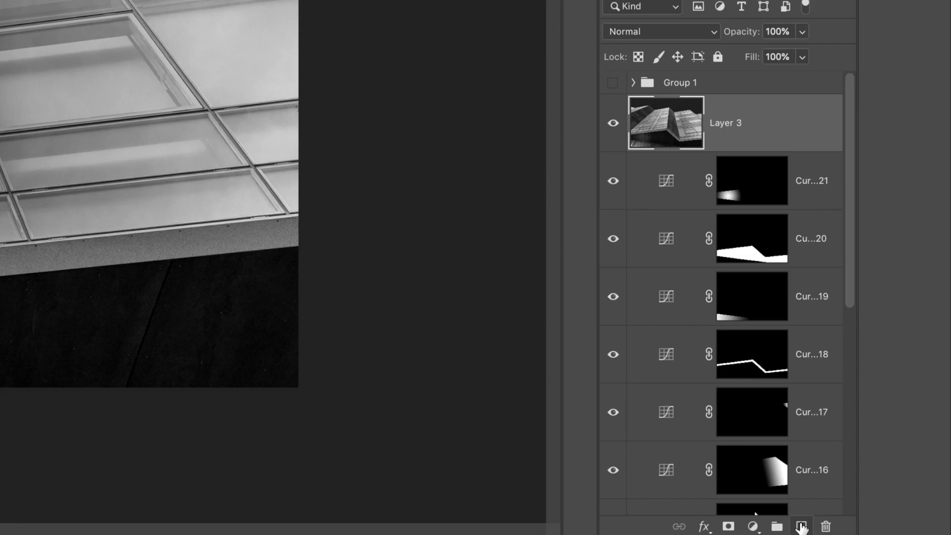
{"action": "left_click", "coordinate": [802, 526]}
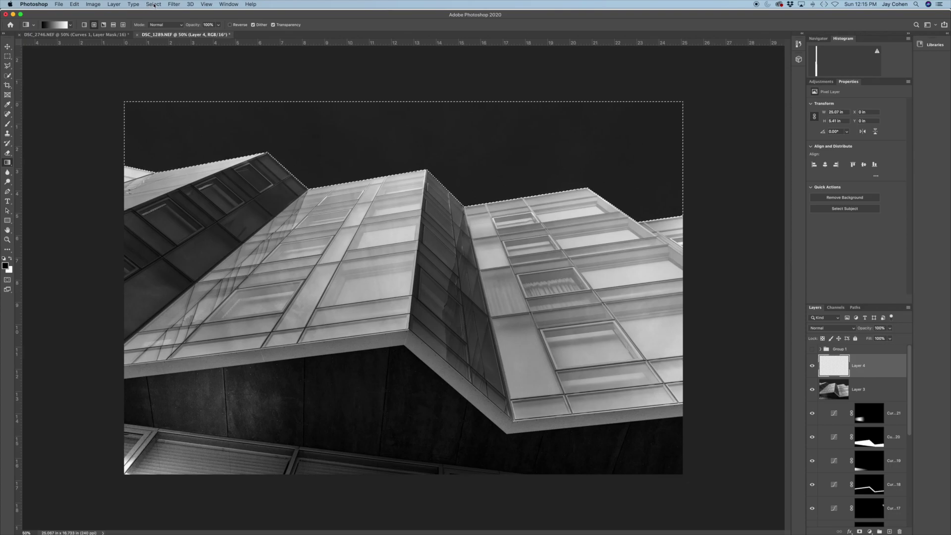
Fill the sky selection on Layer 4 with Filter > Render > Clouds.
{"action": "left_click", "coordinate": [174, 4]}
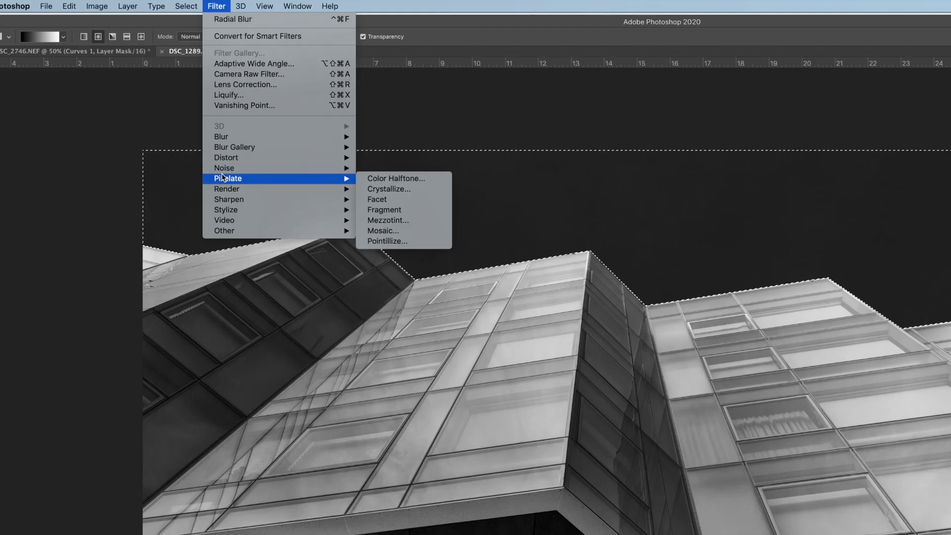
{"action": "mouse_move", "coordinate": [180, 114]}
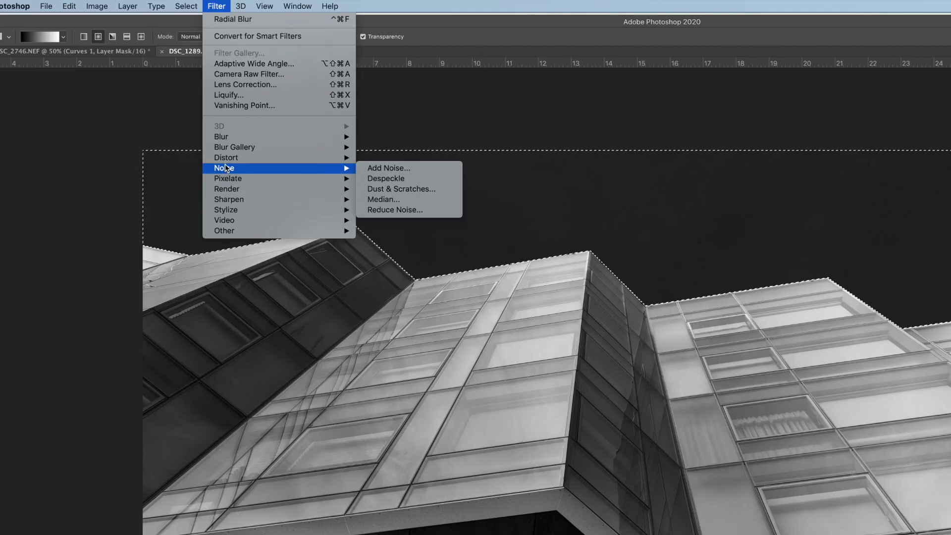
{"action": "mouse_move", "coordinate": [260, 191]}
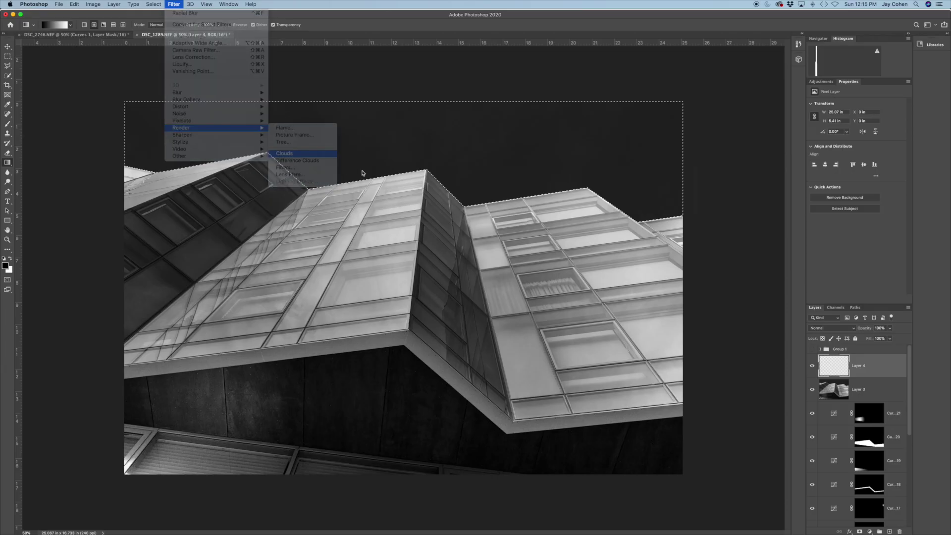
{"action": "left_click", "coordinate": [380, 227]}
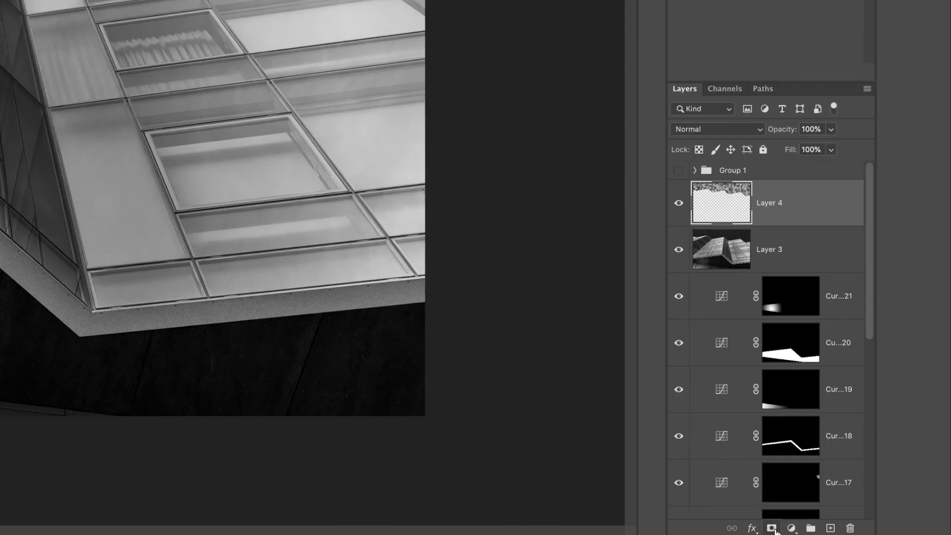
Add a mask to Layer 4 and paint black at 800 px over the sky's right edge and left rooftop.
{"action": "left_click", "coordinate": [772, 528]}
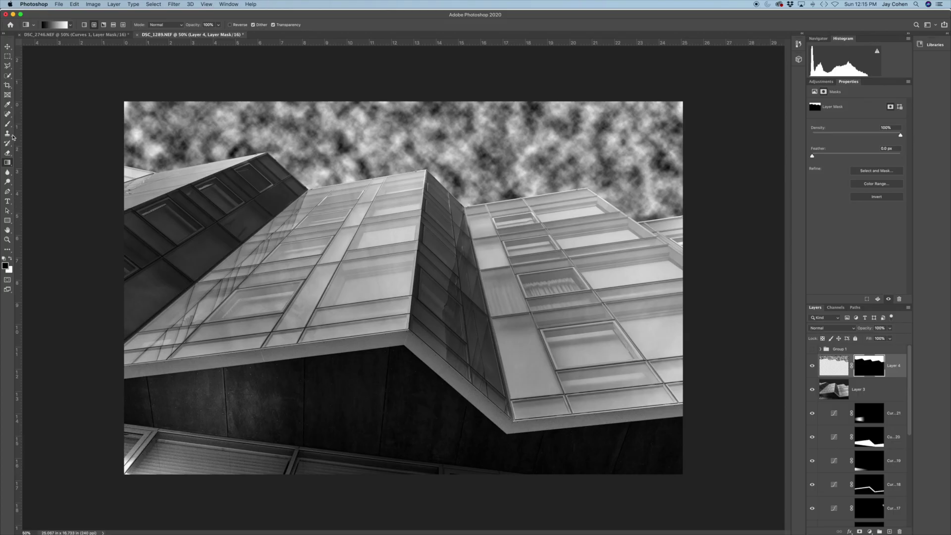
{"action": "left_click", "coordinate": [7, 125]}
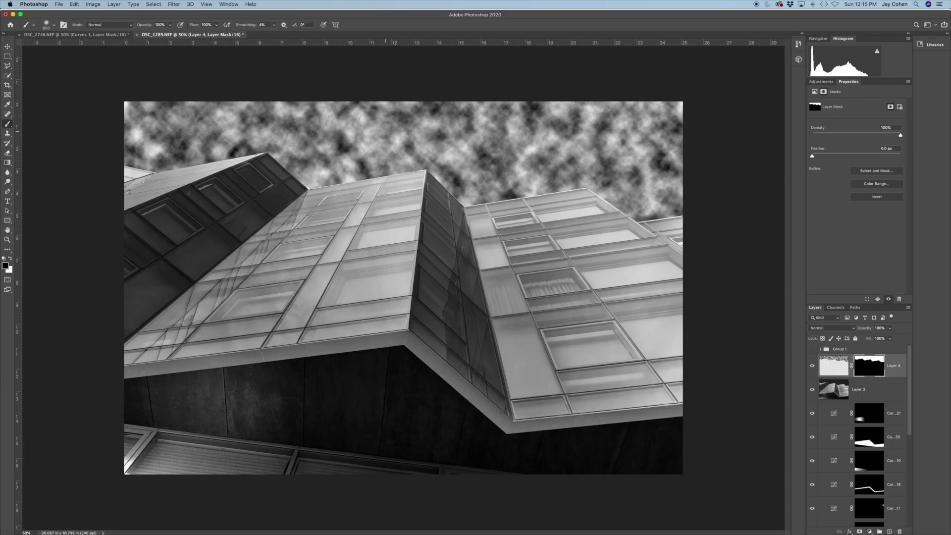
{"action": "left_click", "coordinate": [655, 107]}
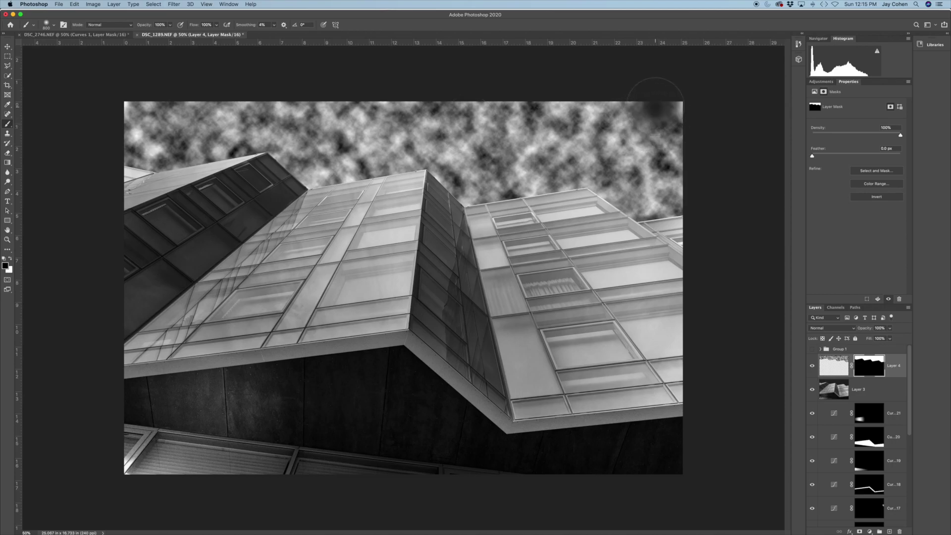
{"action": "mouse_move", "coordinate": [670, 106]}
{"action": "left_mouse_down"}
{"action": "mouse_move", "coordinate": [654, 193]}
{"action": "mouse_move", "coordinate": [634, 203]}
{"action": "left_mouse_up"}
{"action": "mouse_move", "coordinate": [706, 104]}
{"action": "left_mouse_down"}
{"action": "mouse_move", "coordinate": [617, 183]}
{"action": "mouse_move", "coordinate": [602, 168]}
{"action": "left_mouse_up"}
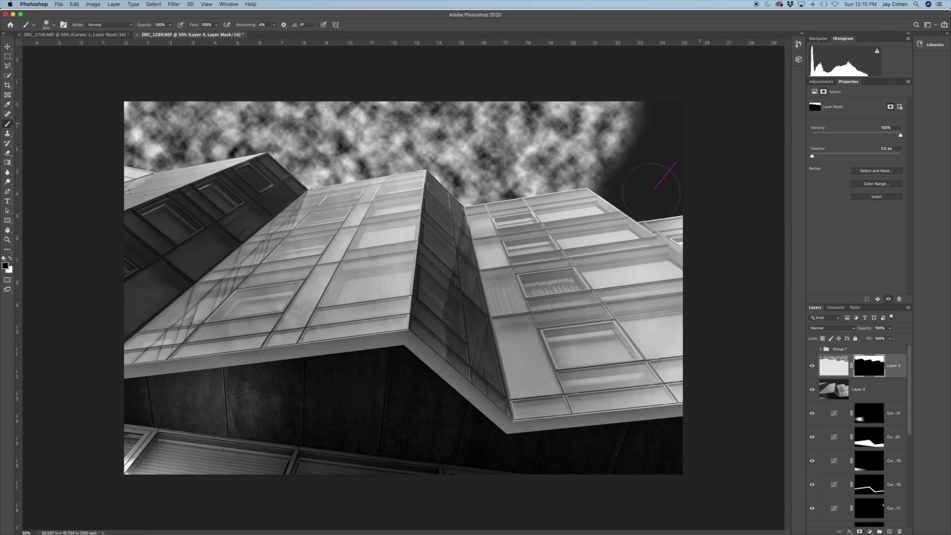
{"action": "left_click_drag", "start_coordinate": [615, 250], "coordinate": [628, 231]}
{"action": "mouse_move", "coordinate": [96, 117]}
{"action": "left_mouse_down"}
{"action": "mouse_move", "coordinate": [250, 215]}
{"action": "mouse_move", "coordinate": [102, 88]}
{"action": "mouse_move", "coordinate": [227, 168]}
{"action": "mouse_move", "coordinate": [116, 119]}
{"action": "mouse_move", "coordinate": [178, 144]}
{"action": "mouse_move", "coordinate": [210, 172]}
{"action": "mouse_move", "coordinate": [174, 130]}
{"action": "mouse_move", "coordinate": [204, 179]}
{"action": "mouse_move", "coordinate": [206, 169]}
{"action": "mouse_move", "coordinate": [276, 212]}
{"action": "mouse_move", "coordinate": [393, 188]}
{"action": "mouse_move", "coordinate": [514, 208]}
{"action": "mouse_move", "coordinate": [593, 198]}
{"action": "mouse_move", "coordinate": [526, 208]}
{"action": "mouse_move", "coordinate": [292, 191]}
{"action": "left_mouse_up"}
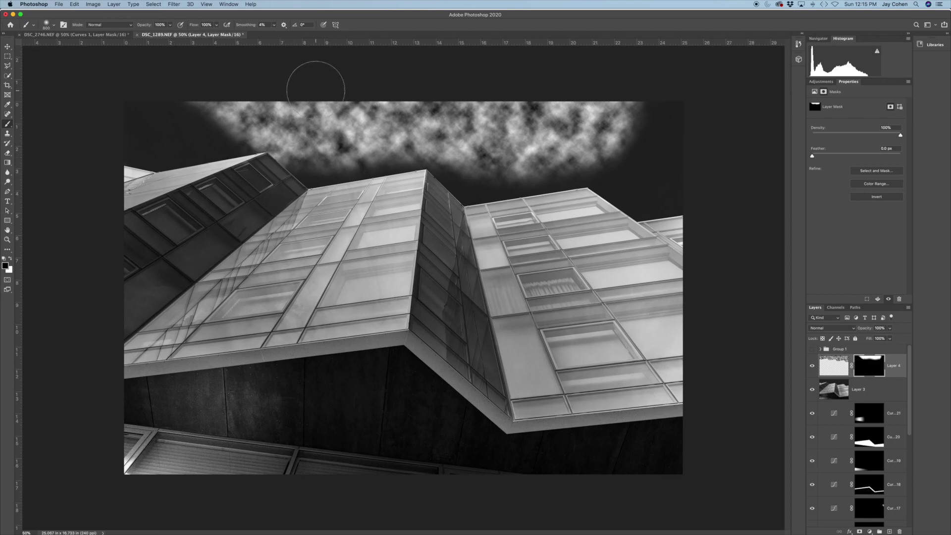
Cut diagonal gaps with 250 px and 700 px brushes, leaving four cloud beams, then target the layer pixels.
{"action": "key", "text": "bracketleft"}
{"action": "key", "text": "bracketleft"}
{"action": "key", "text": "bracketleft"}
{"action": "key", "text": "bracketleft"}
{"action": "key", "text": "bracketleft"}
{"action": "key", "text": "bracketleft"}
{"action": "key", "text": "bracketleft"}
{"action": "key", "text": "bracketleft"}
{"action": "key", "text": "bracketleft"}
{"action": "mouse_move", "coordinate": [298, 88]}
{"action": "left_mouse_down"}
{"action": "mouse_move", "coordinate": [316, 124]}
{"action": "mouse_move", "coordinate": [366, 175]}
{"action": "mouse_move", "coordinate": [314, 93]}
{"action": "mouse_move", "coordinate": [361, 168]}
{"action": "left_mouse_up"}
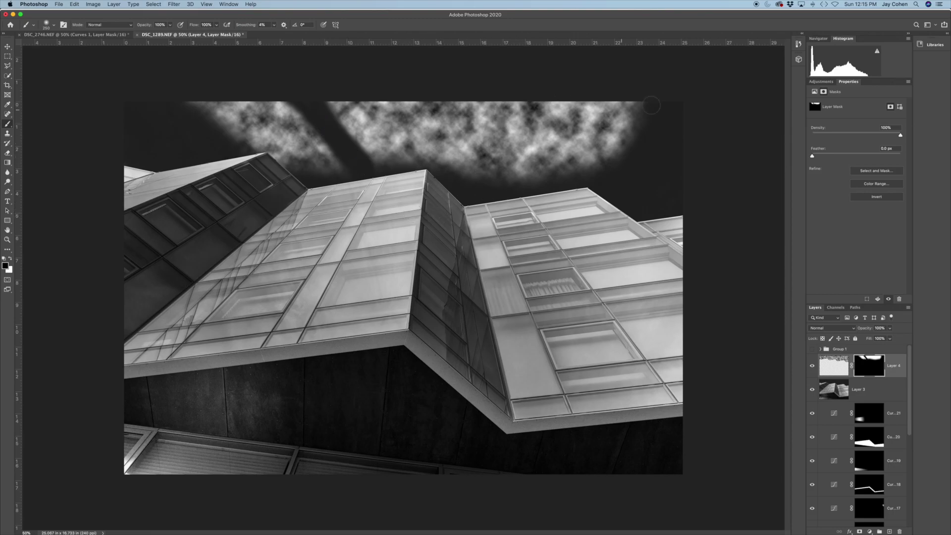
{"action": "mouse_move", "coordinate": [571, 97]}
{"action": "left_mouse_down"}
{"action": "mouse_move", "coordinate": [517, 181]}
{"action": "mouse_move", "coordinate": [585, 99]}
{"action": "left_mouse_up"}
{"action": "key", "text": "bracketright"}
{"action": "key", "text": "bracketright"}
{"action": "key", "text": "bracketright"}
{"action": "key", "text": "bracketright"}
{"action": "key", "text": "bracketright"}
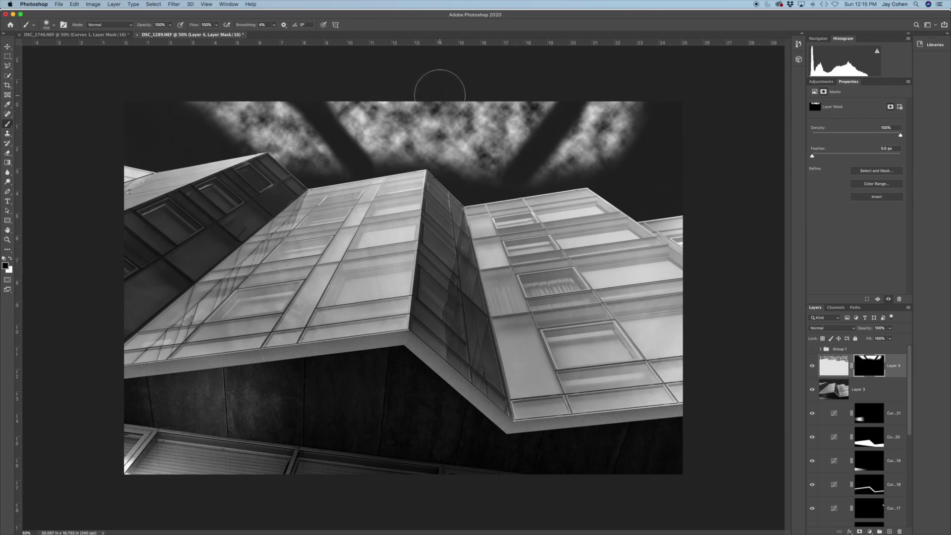
{"action": "mouse_move", "coordinate": [439, 89]}
{"action": "left_mouse_down"}
{"action": "mouse_move", "coordinate": [434, 168]}
{"action": "mouse_move", "coordinate": [459, 100]}
{"action": "mouse_move", "coordinate": [433, 191]}
{"action": "mouse_move", "coordinate": [454, 89]}
{"action": "mouse_move", "coordinate": [438, 102]}
{"action": "left_mouse_up"}
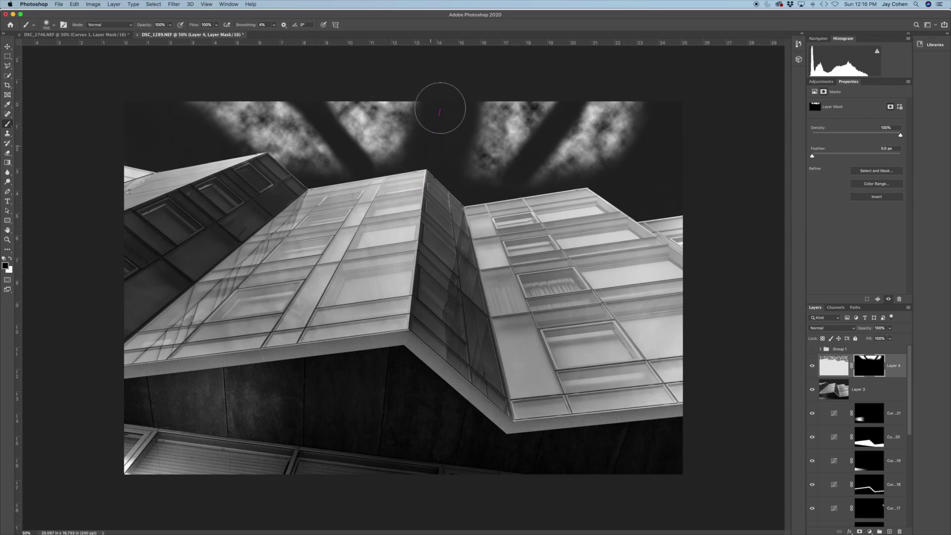
{"action": "mouse_move", "coordinate": [620, 100]}
{"action": "left_mouse_down"}
{"action": "mouse_move", "coordinate": [624, 157]}
{"action": "mouse_move", "coordinate": [637, 138]}
{"action": "mouse_move", "coordinate": [610, 149]}
{"action": "left_mouse_up"}
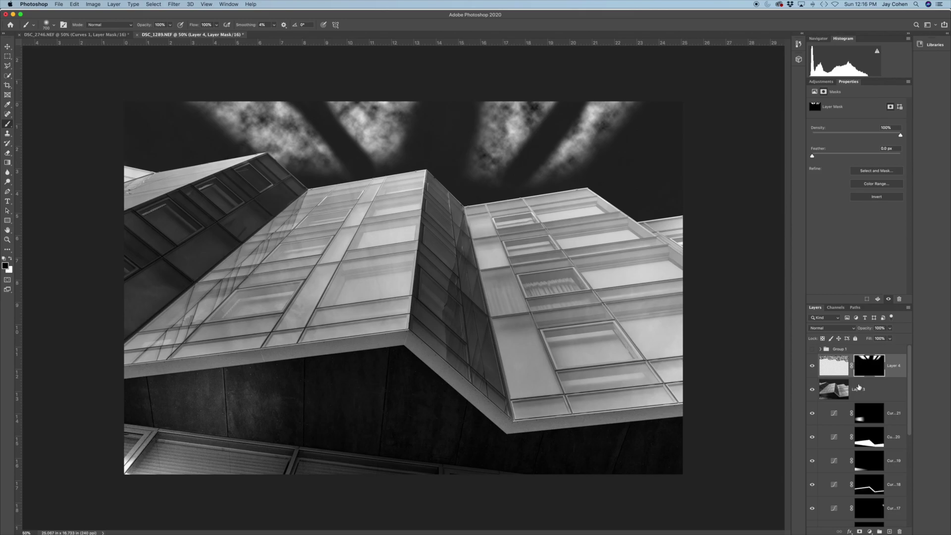
{"action": "left_click", "coordinate": [831, 366]}
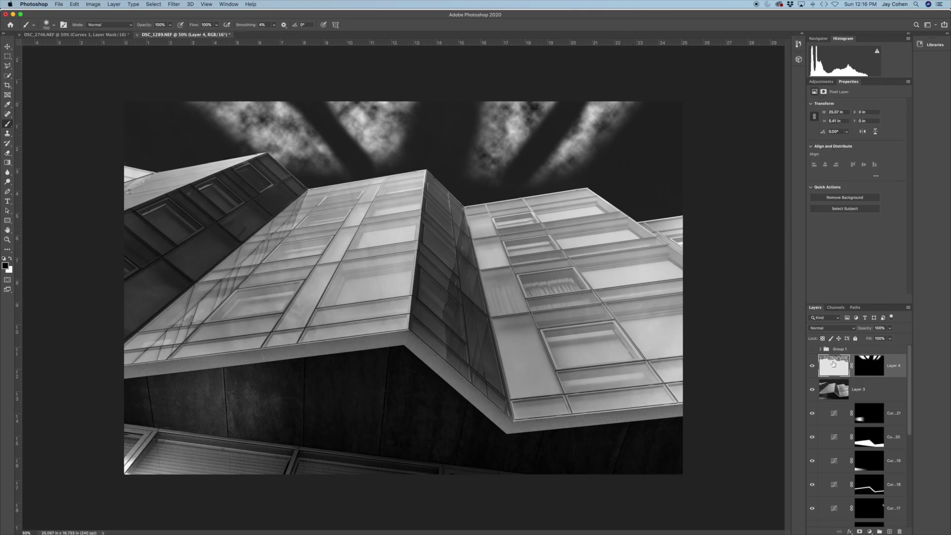
{"action": "left_click", "coordinate": [173, 4]}
Apply a Zoom Radial Blur, Amount 79, with the blur centre nudged slightly down.
{"action": "mouse_move", "coordinate": [185, 95]}
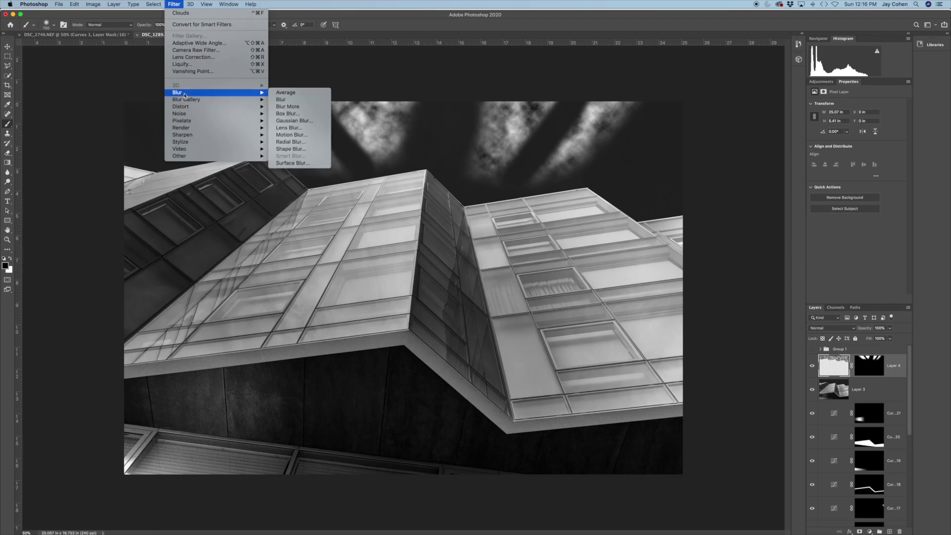
{"action": "left_click", "coordinate": [291, 142]}
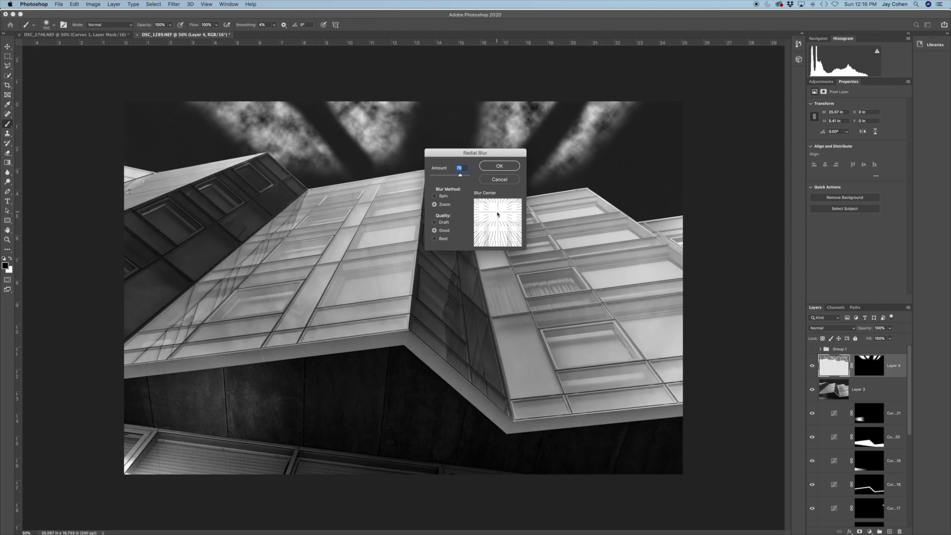
{"action": "left_click_drag", "start_coordinate": [498, 214], "coordinate": [500, 217]}
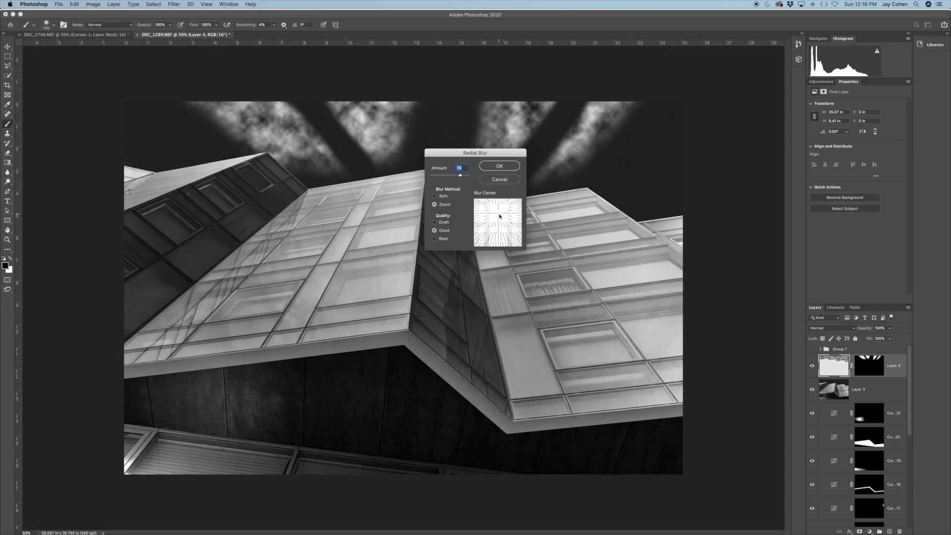
{"action": "left_click", "coordinate": [497, 167]}
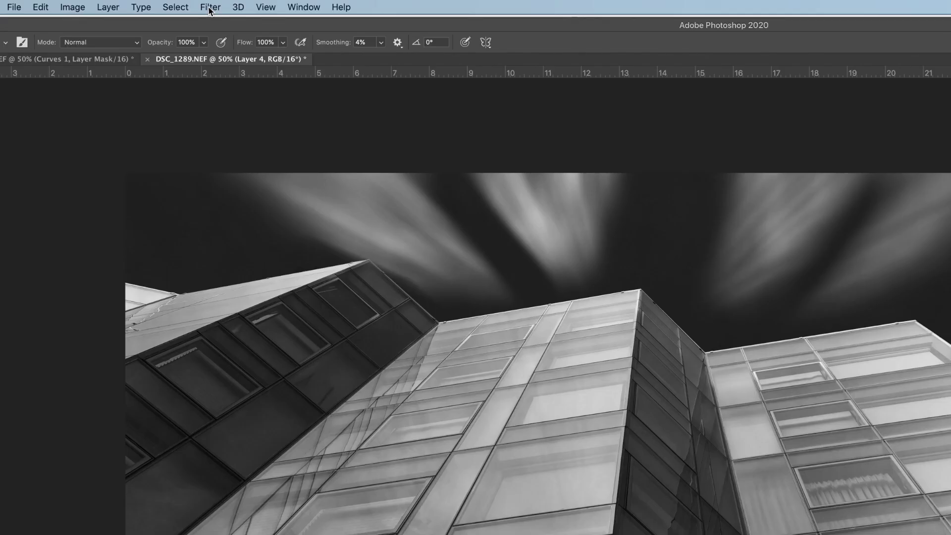
Repeat the radial blur a second time on the cloud beams.
{"action": "left_click", "coordinate": [210, 8]}
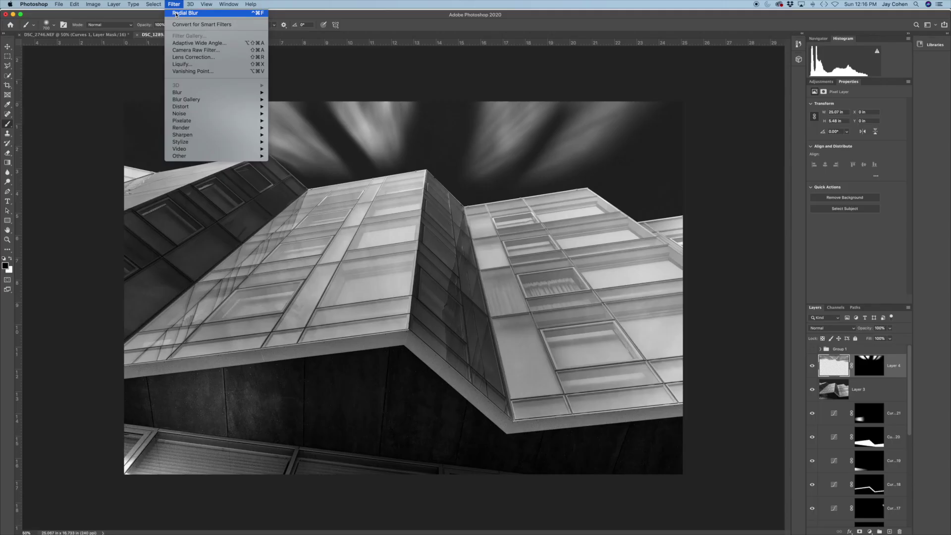
{"action": "left_click", "coordinate": [214, 23]}
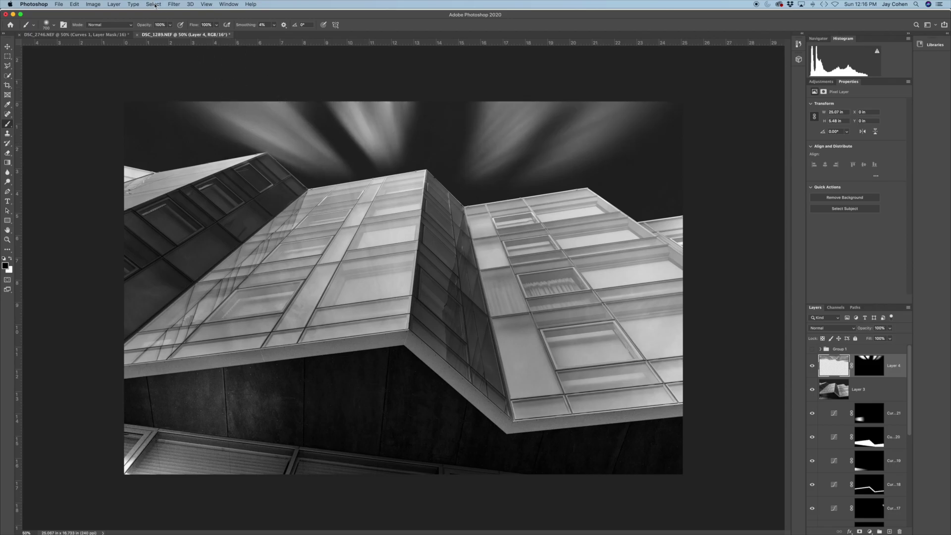
{"action": "left_click", "coordinate": [174, 4]}
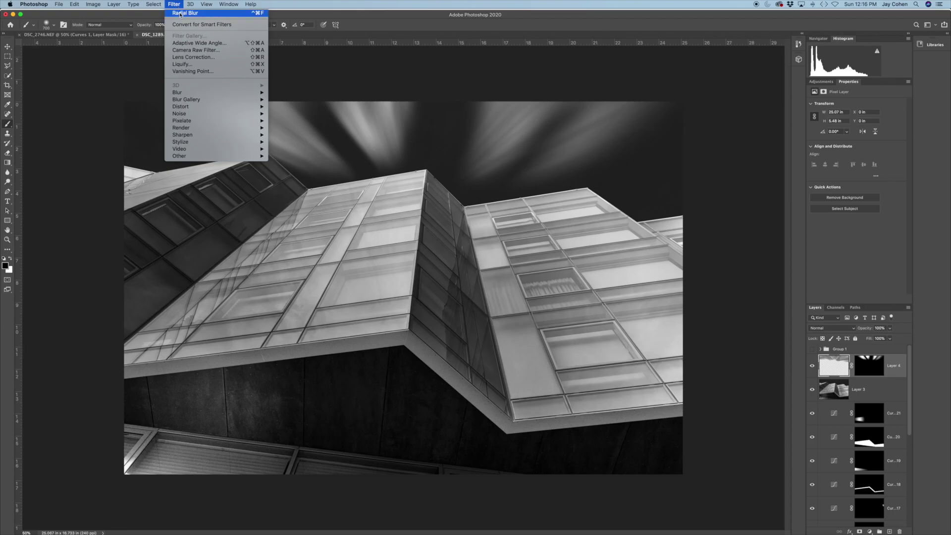
{"action": "left_click", "coordinate": [180, 13]}
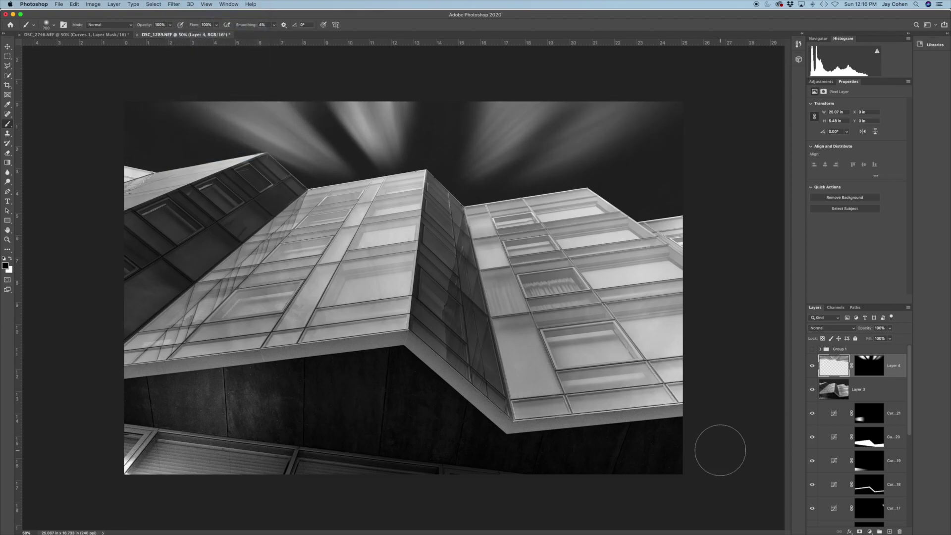
Paint black on Layer 4's mask along the left rooftop and lower the layer's opacity to 47%.
{"action": "left_click", "coordinate": [869, 371]}
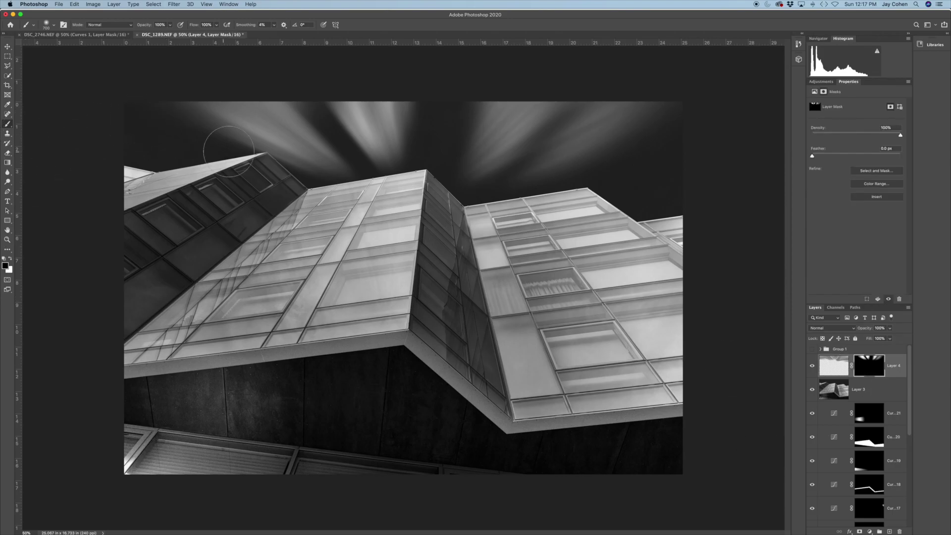
{"action": "left_click_drag", "start_coordinate": [228, 154], "coordinate": [112, 96]}
{"action": "mouse_move", "coordinate": [235, 177]}
{"action": "left_mouse_down"}
{"action": "mouse_move", "coordinate": [227, 168]}
{"action": "mouse_move", "coordinate": [102, 259]}
{"action": "left_mouse_up"}
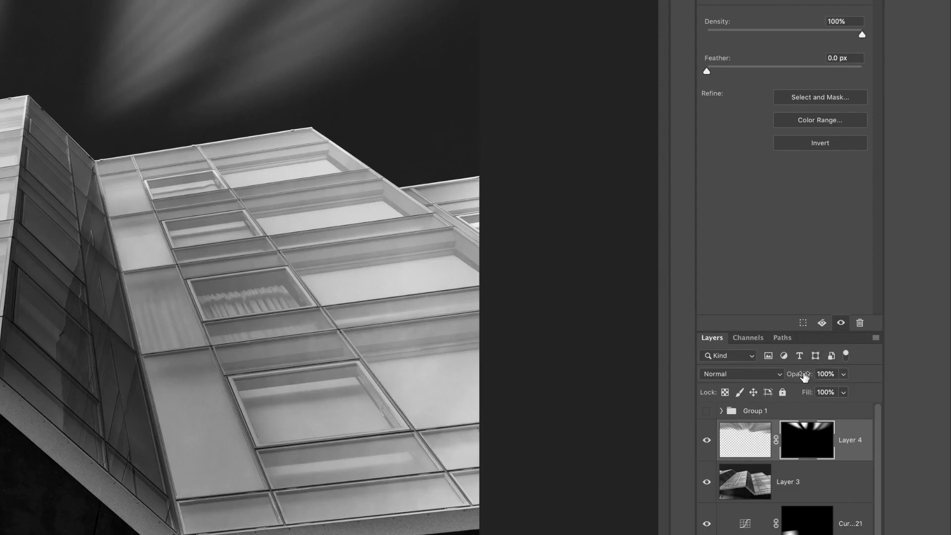
{"action": "left_click_drag", "start_coordinate": [804, 377], "coordinate": [768, 376]}
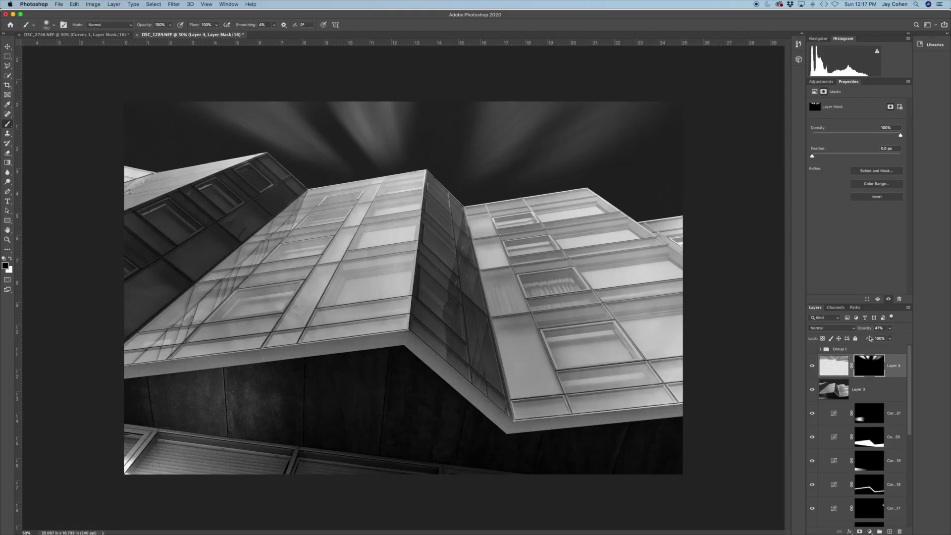
{"action": "key", "text": "super+2"}
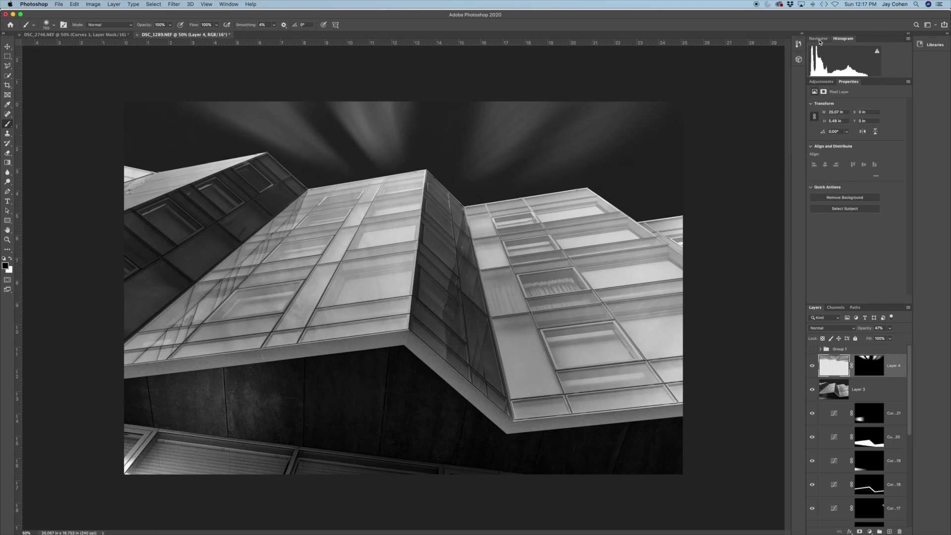
Add a Curves adjustment with an S-curve: shadows 48→37, highlights raised to 177.
{"action": "left_click", "coordinate": [821, 81]}
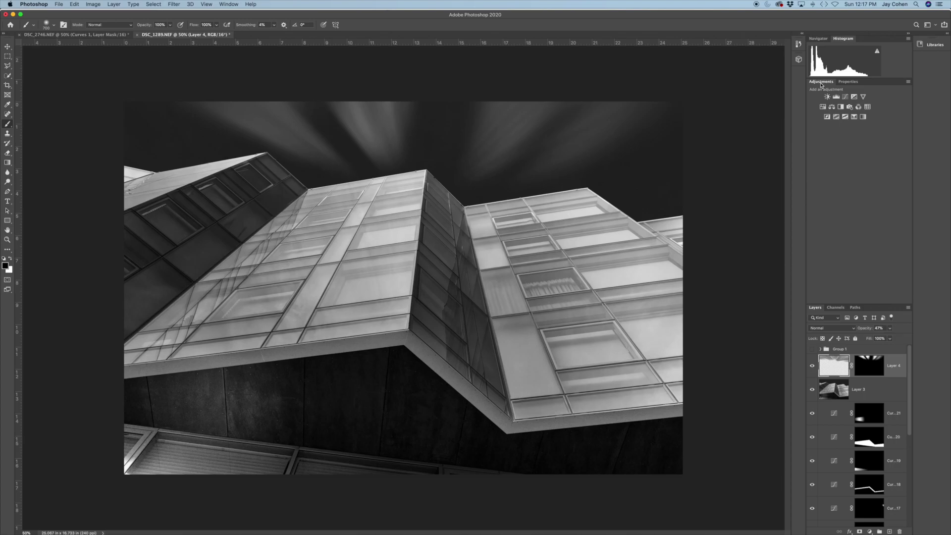
{"action": "left_click", "coordinate": [849, 97]}
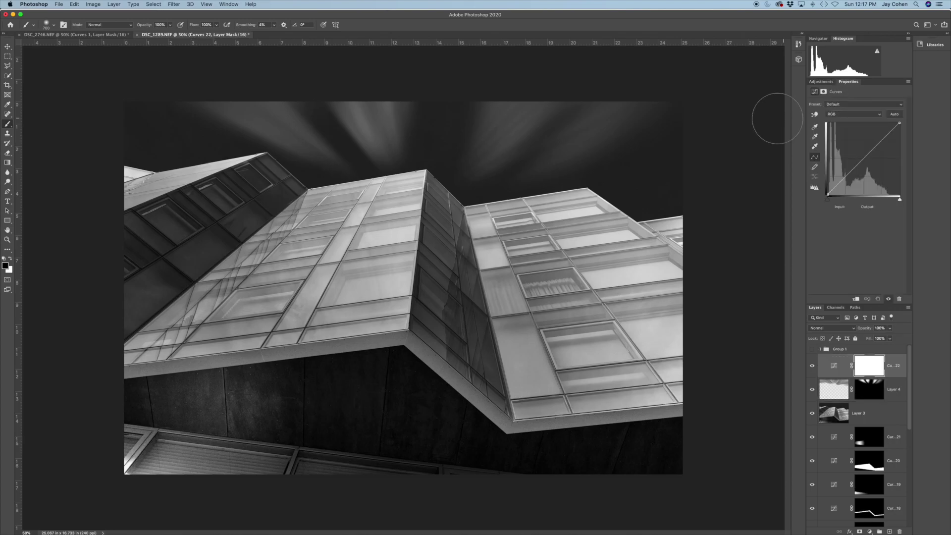
{"action": "left_click", "coordinate": [841, 182]}
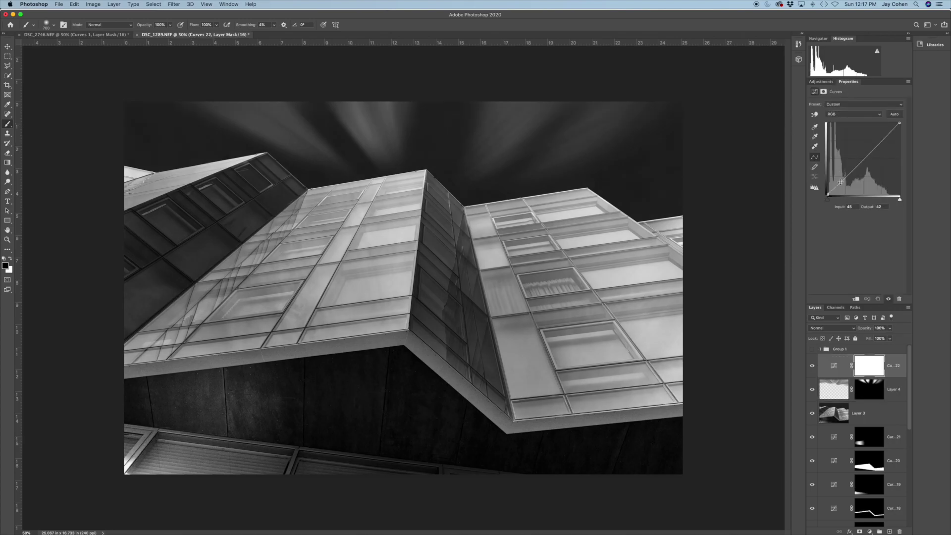
{"action": "left_click_drag", "start_coordinate": [841, 181], "coordinate": [842, 184]}
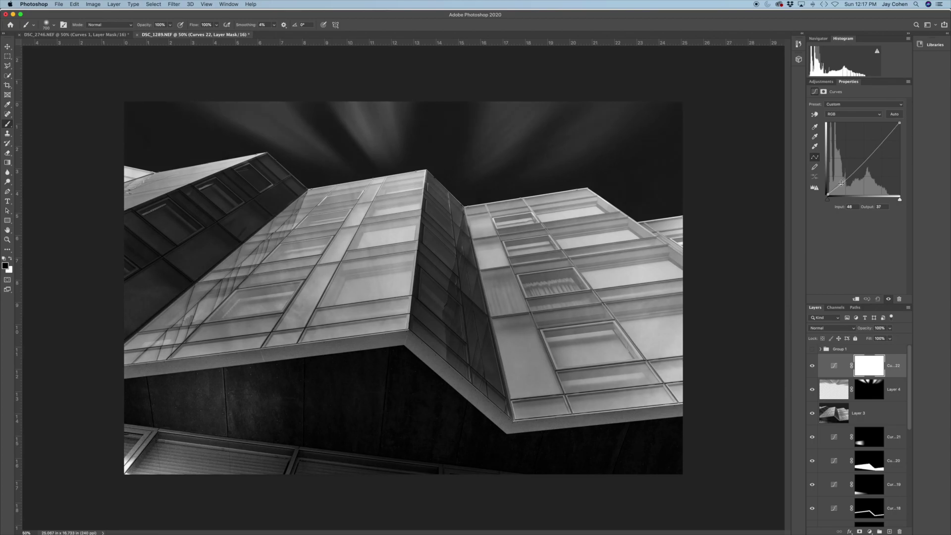
{"action": "left_click_drag", "start_coordinate": [875, 151], "coordinate": [870, 144]}
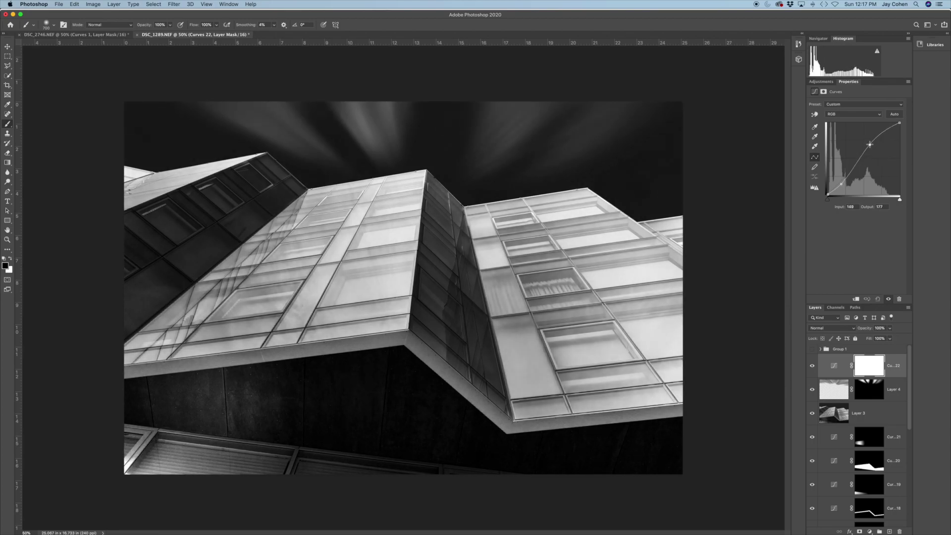